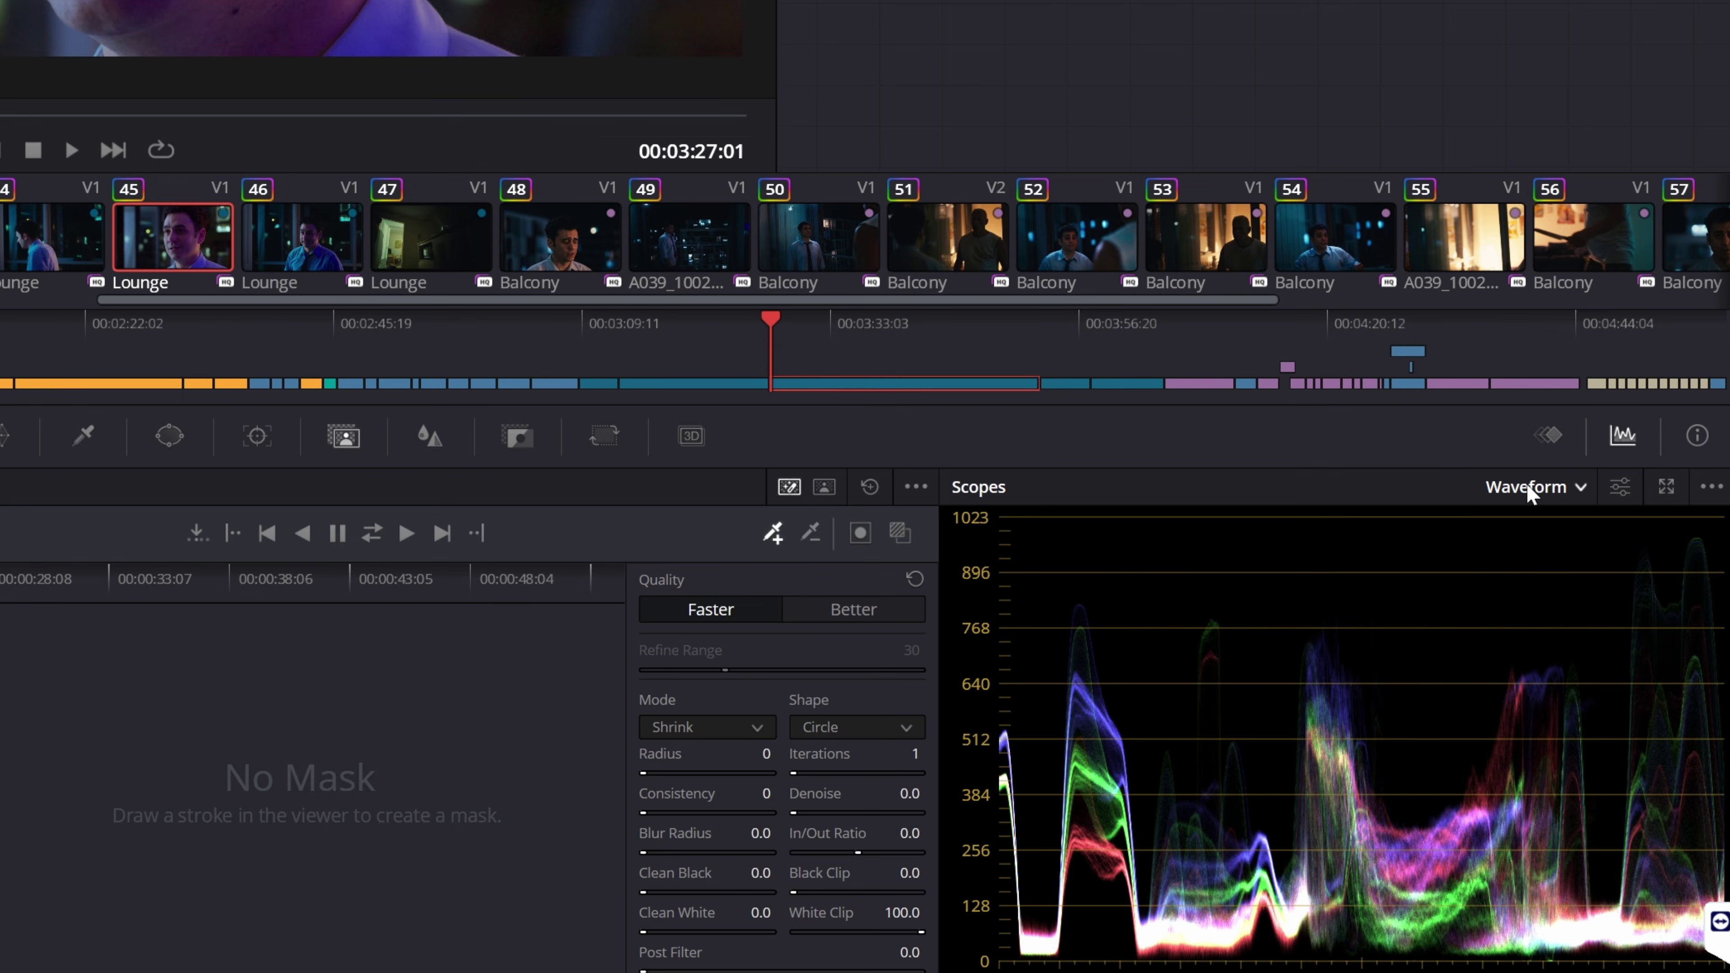
Switch the scopes to Vectorscope and try balancing the bal node with the Offset and HDR color wheels.
left_click(1527, 486)
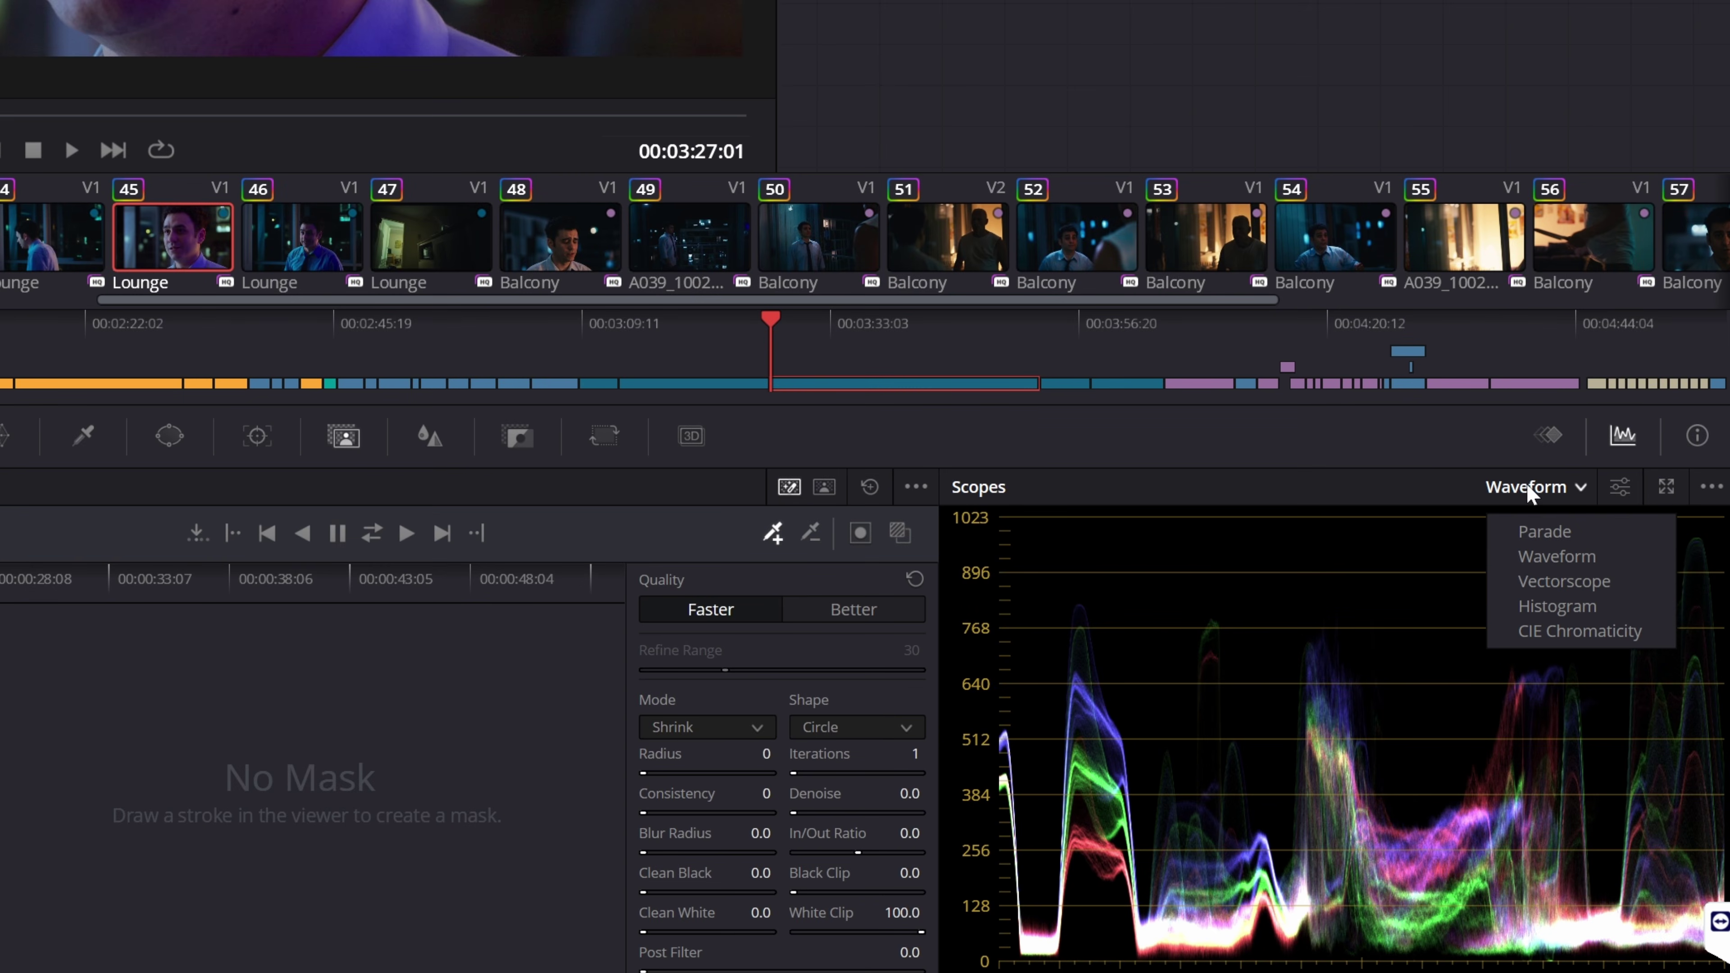
left_click(1591, 586)
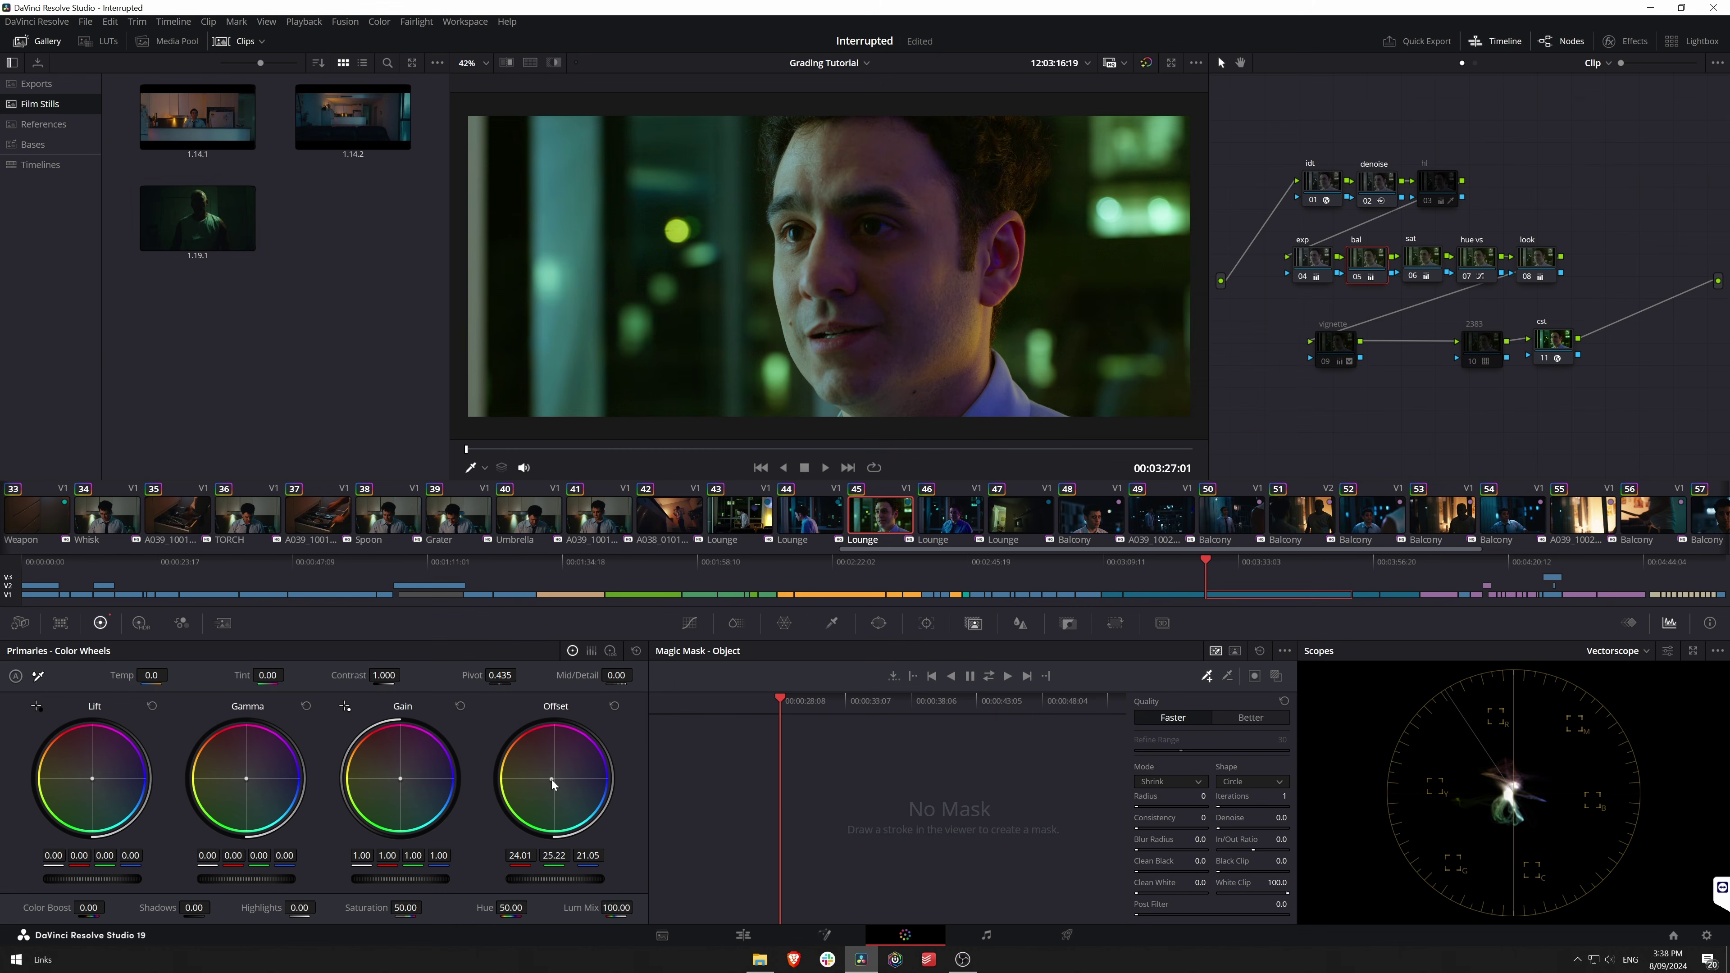
left_click_drag(535, 780, 559, 782)
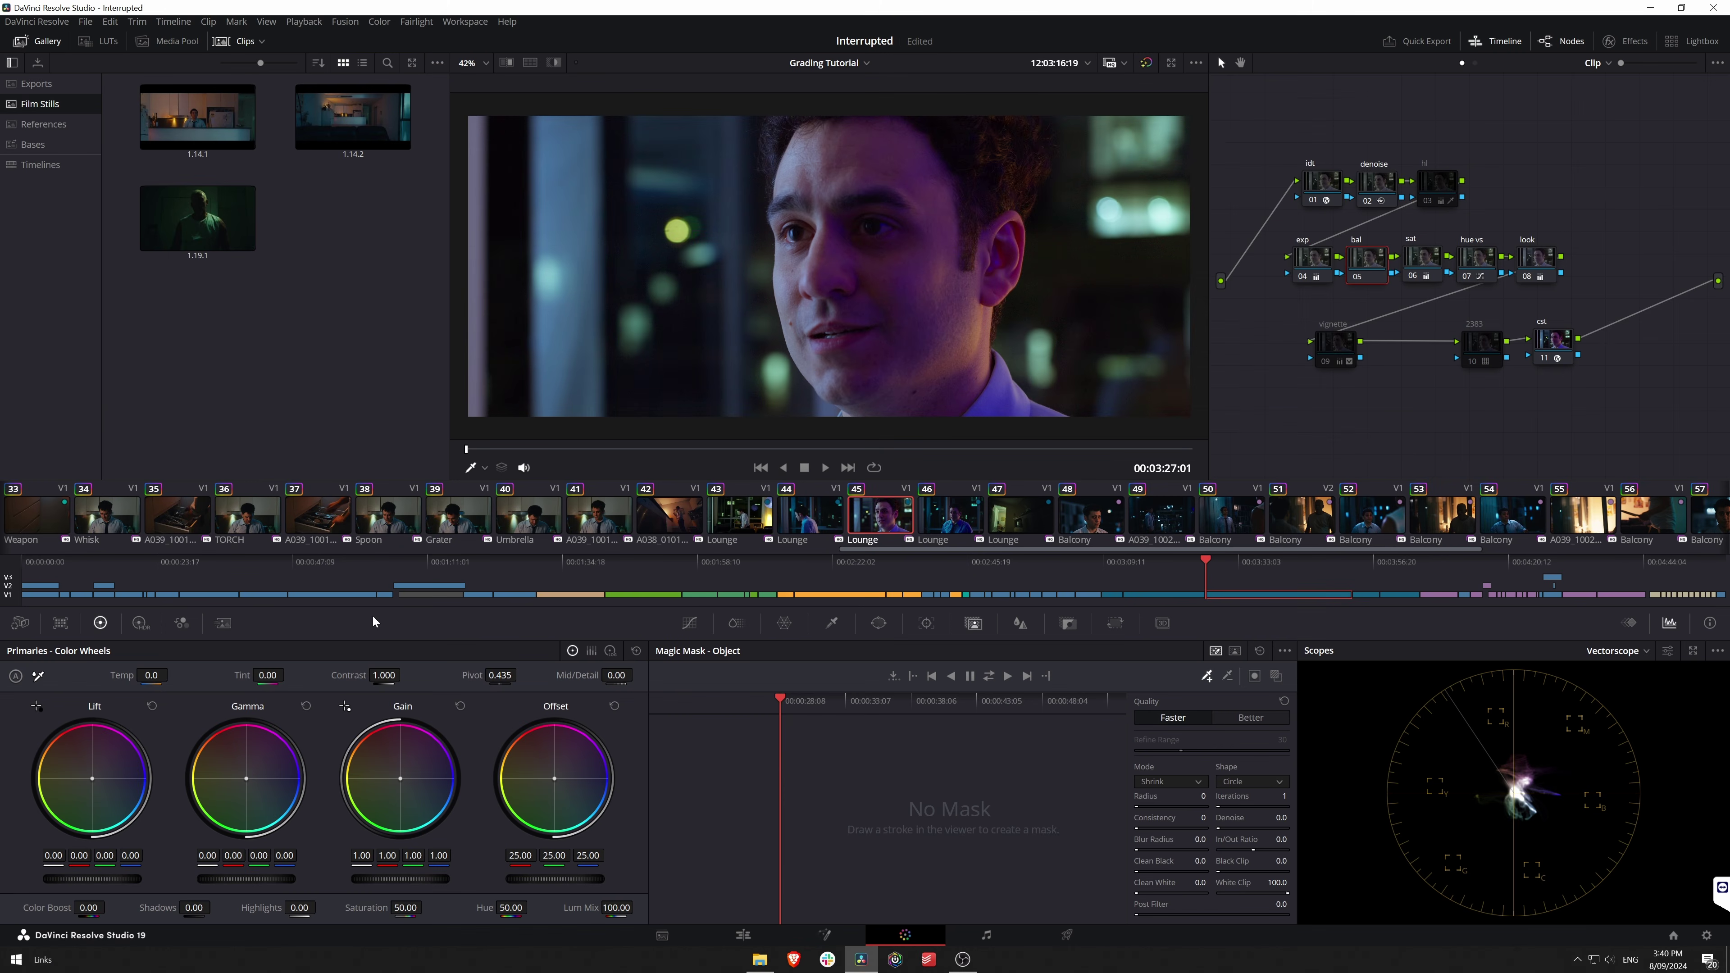
left_click(140, 623)
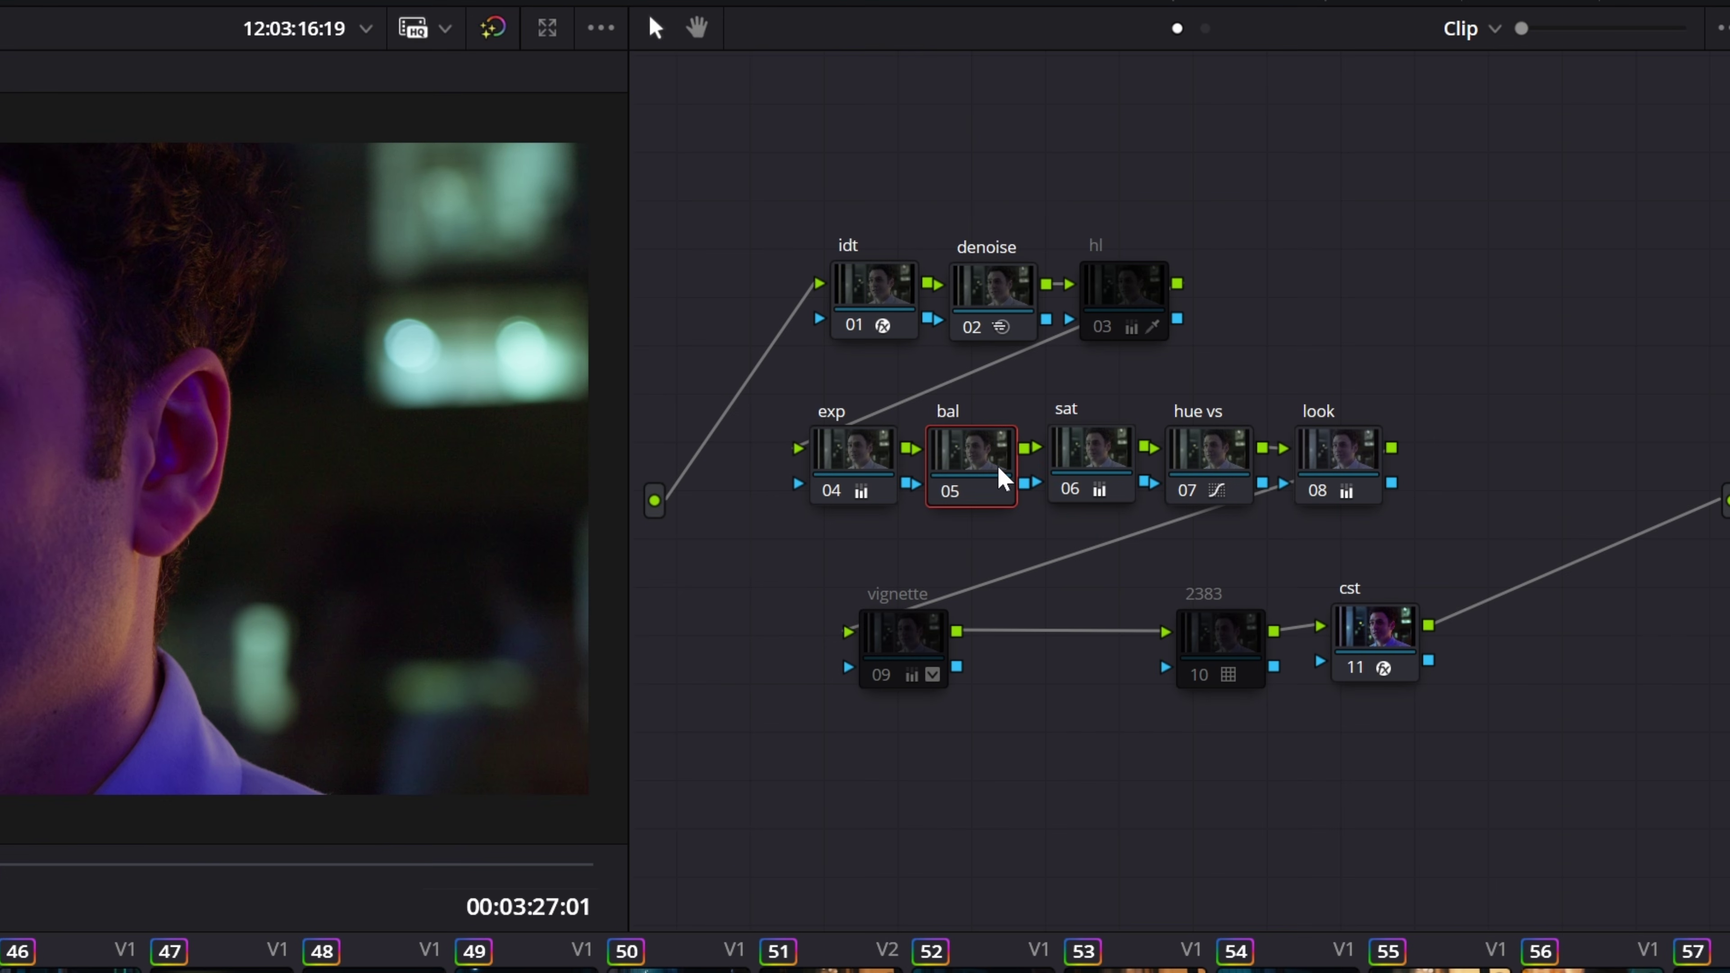
Set the gamma of the bal node to Linear.
right_click(941, 453)
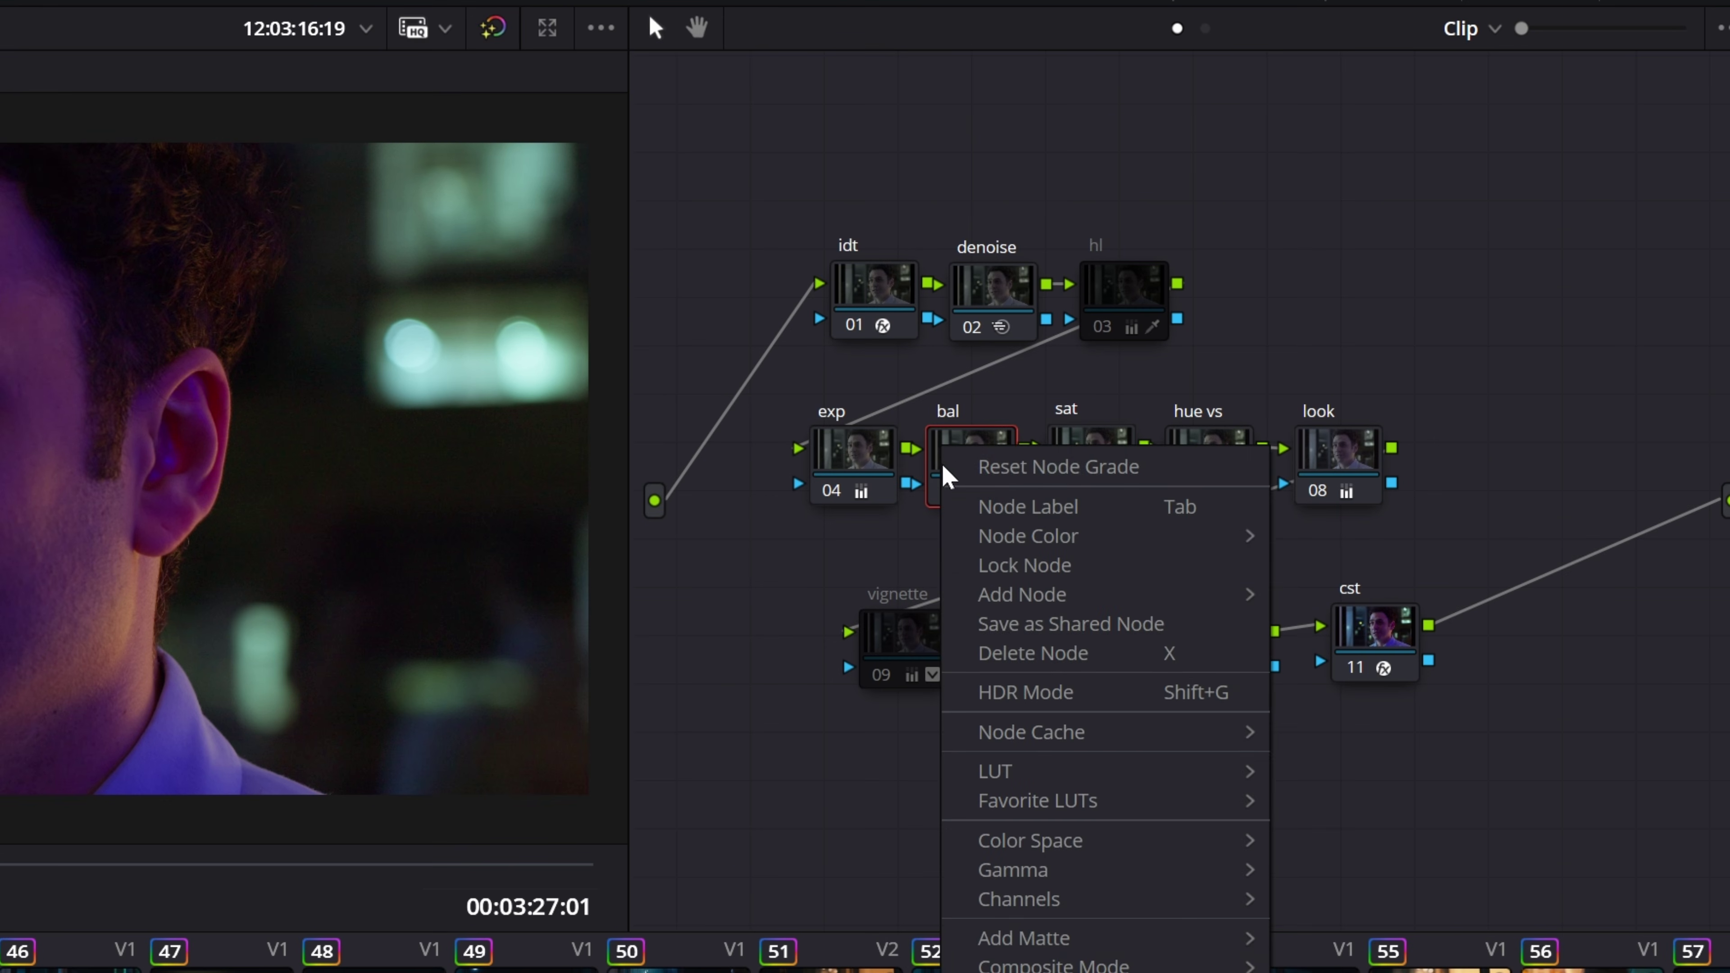
mouse_move(1069, 878)
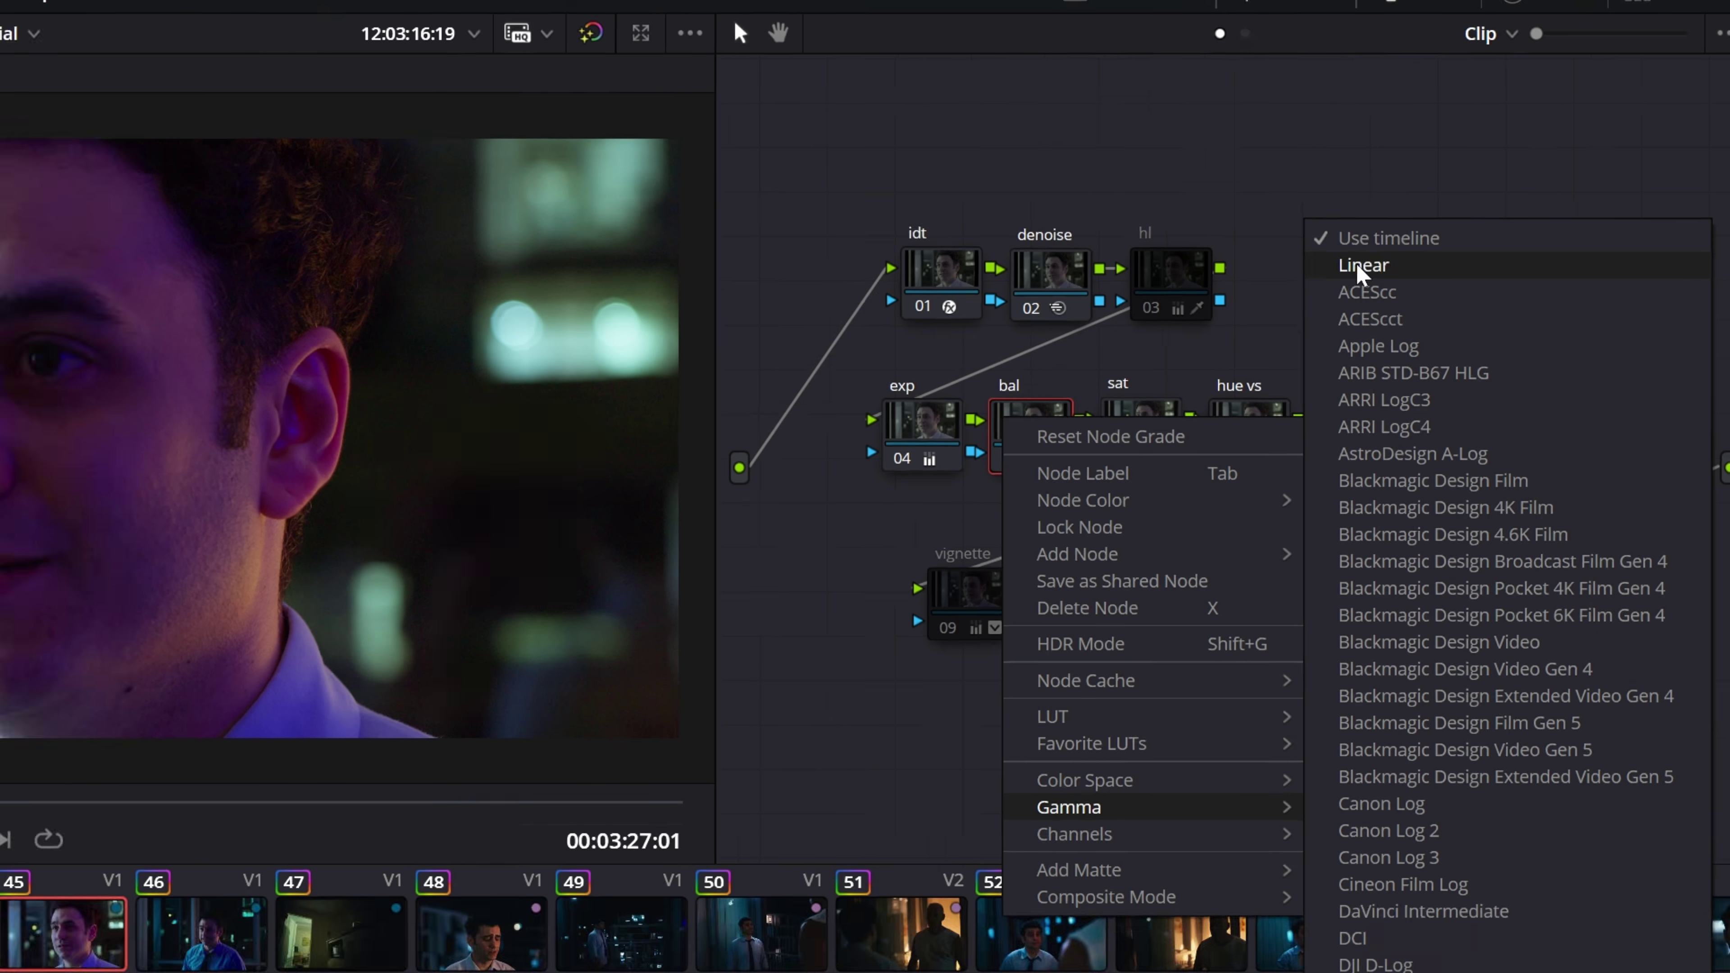
left_click(1357, 266)
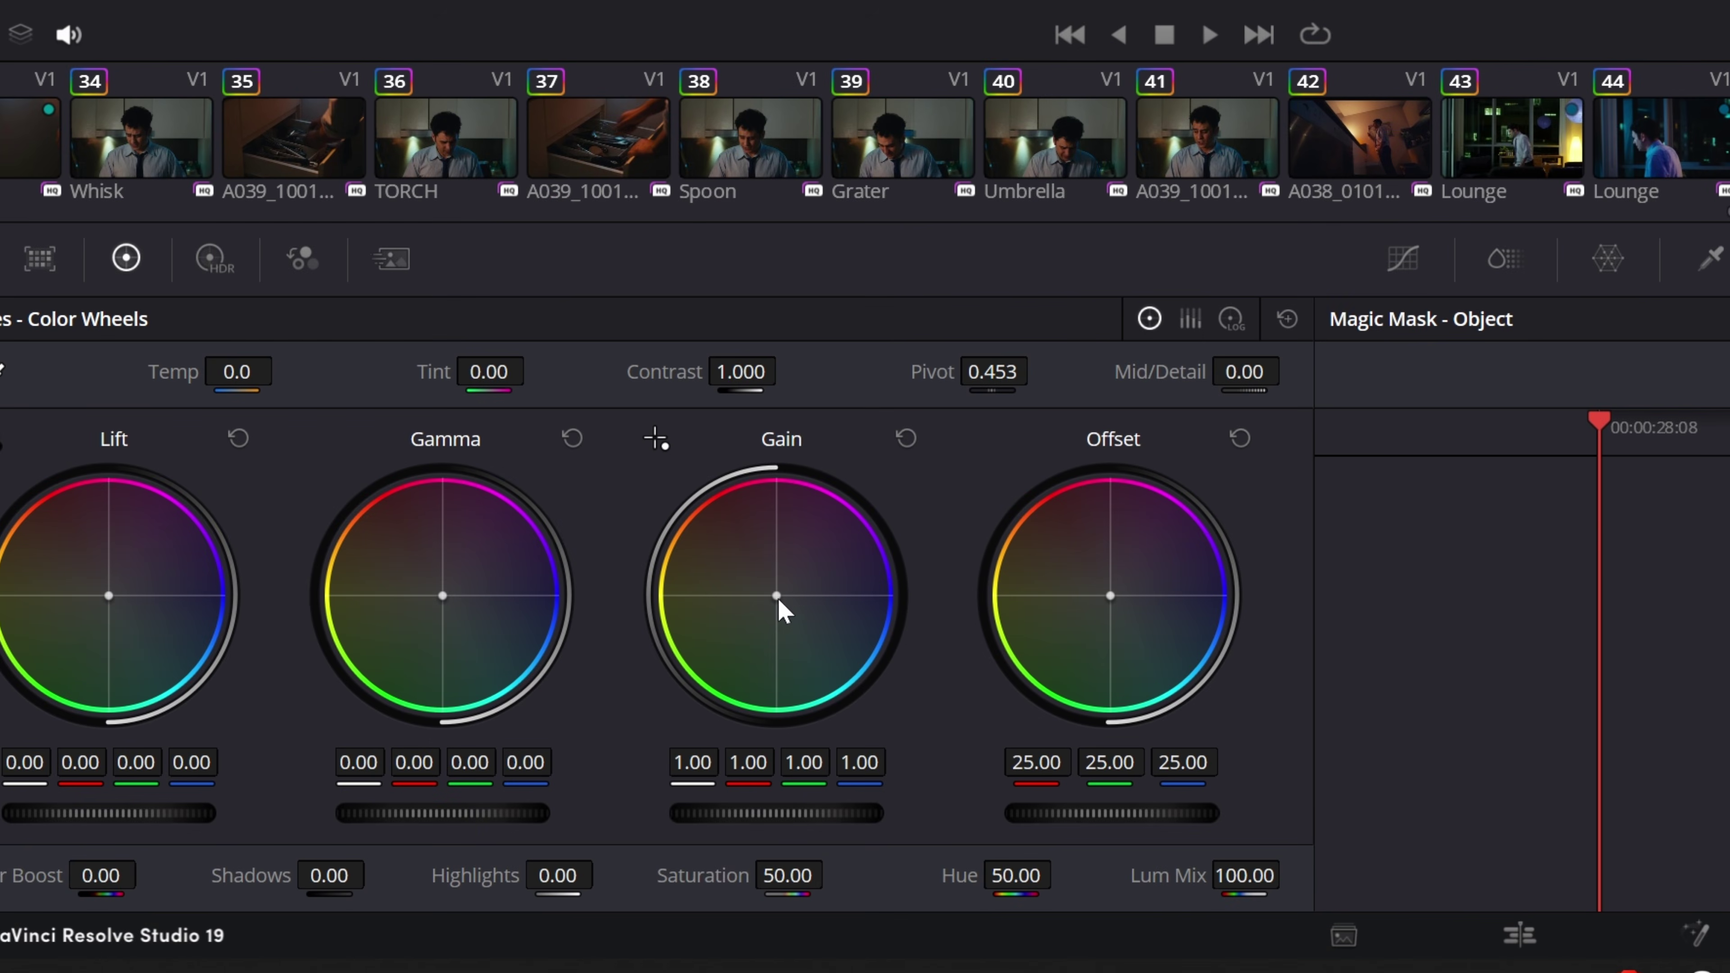
Balance the bal node with the Gain wheel, about 1.01 red, 1.00 green and 0.95 blue, and compare it off and on.
left_click_drag(779, 600, 786, 595)
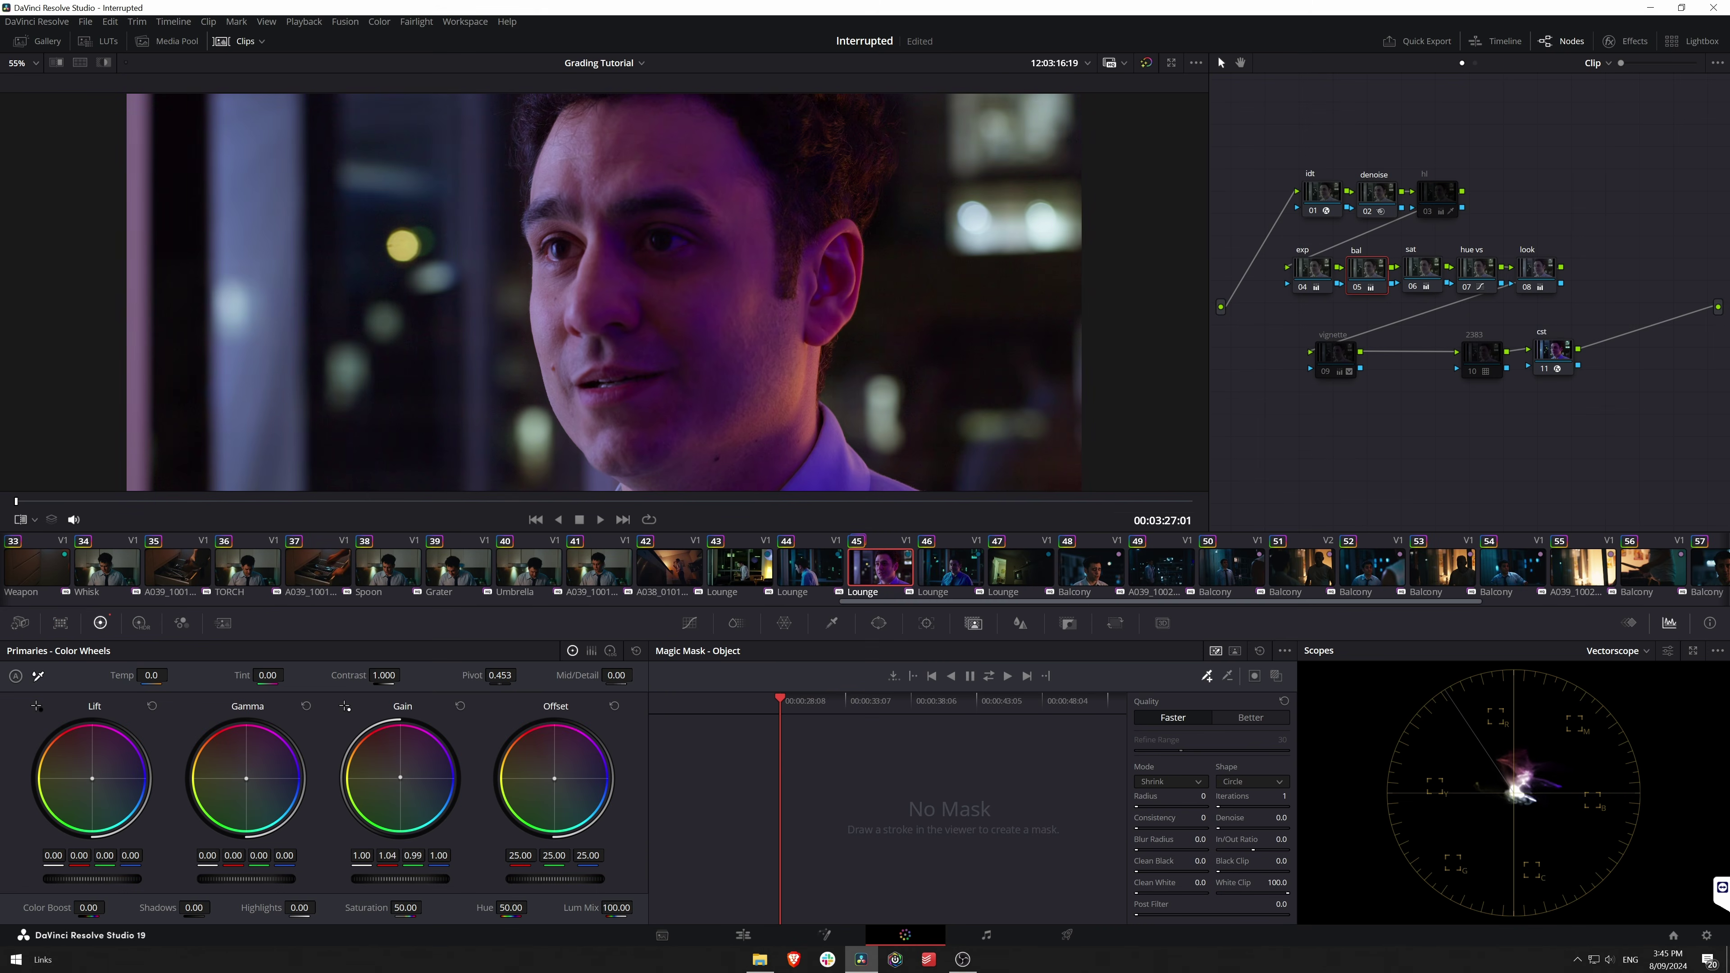
left_click_drag(399, 777, 399, 777)
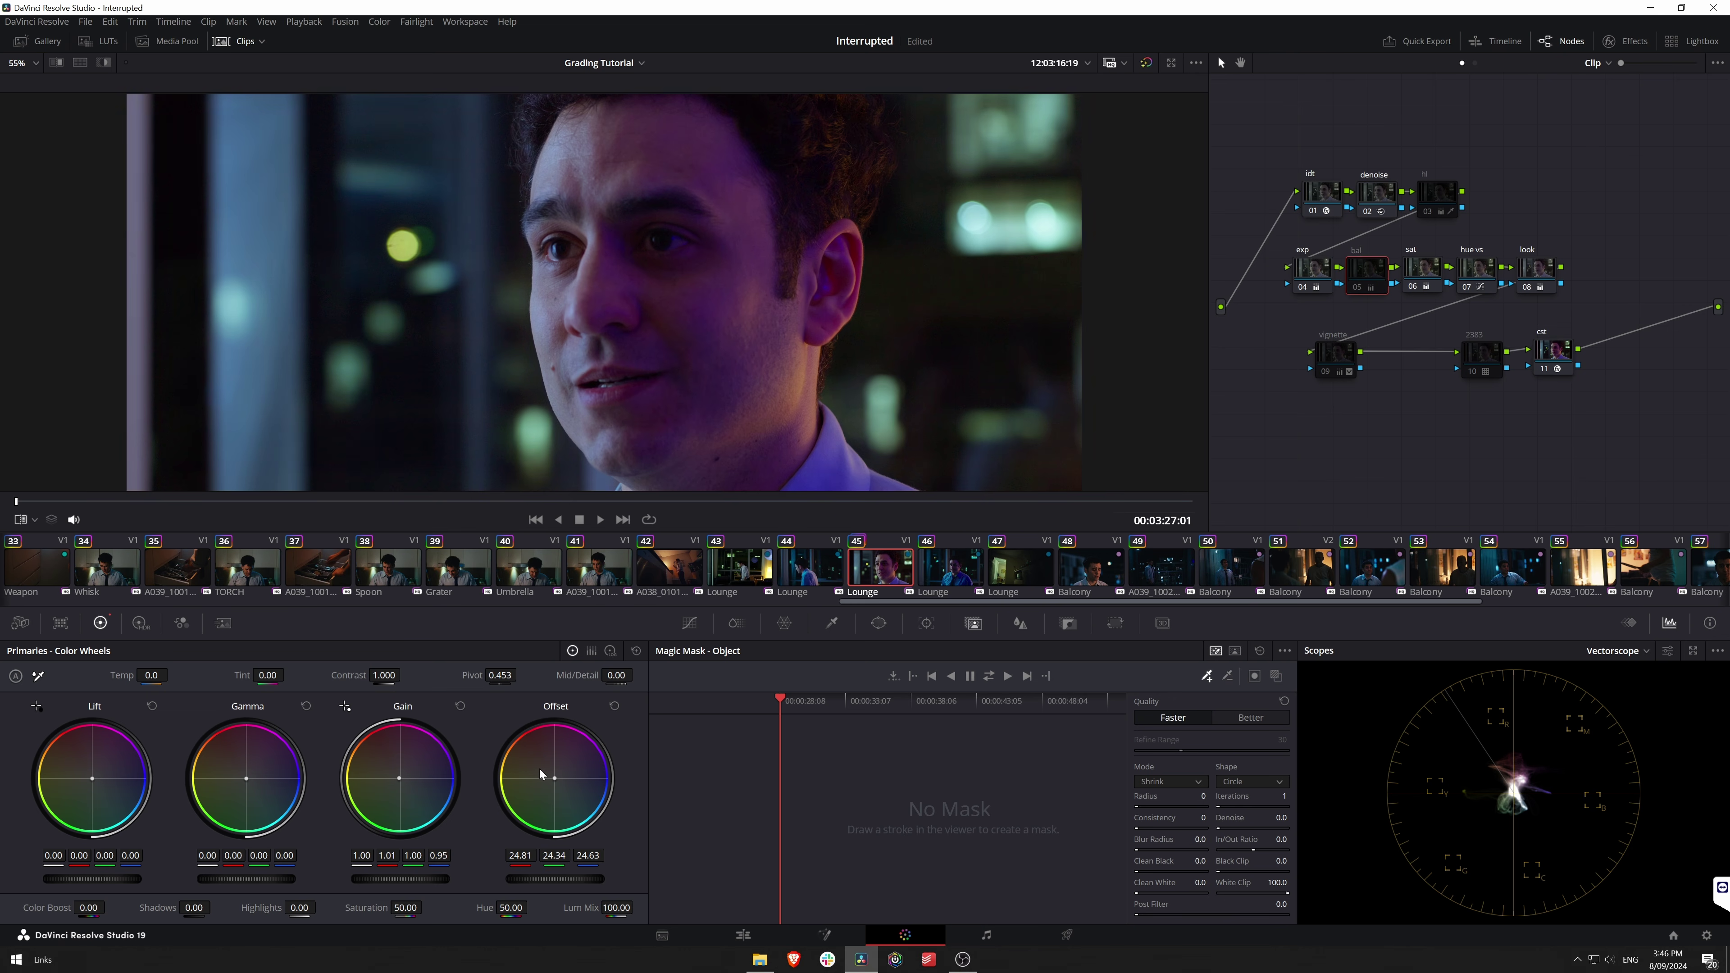
key("ctrl+d")
key("ctrl+d")
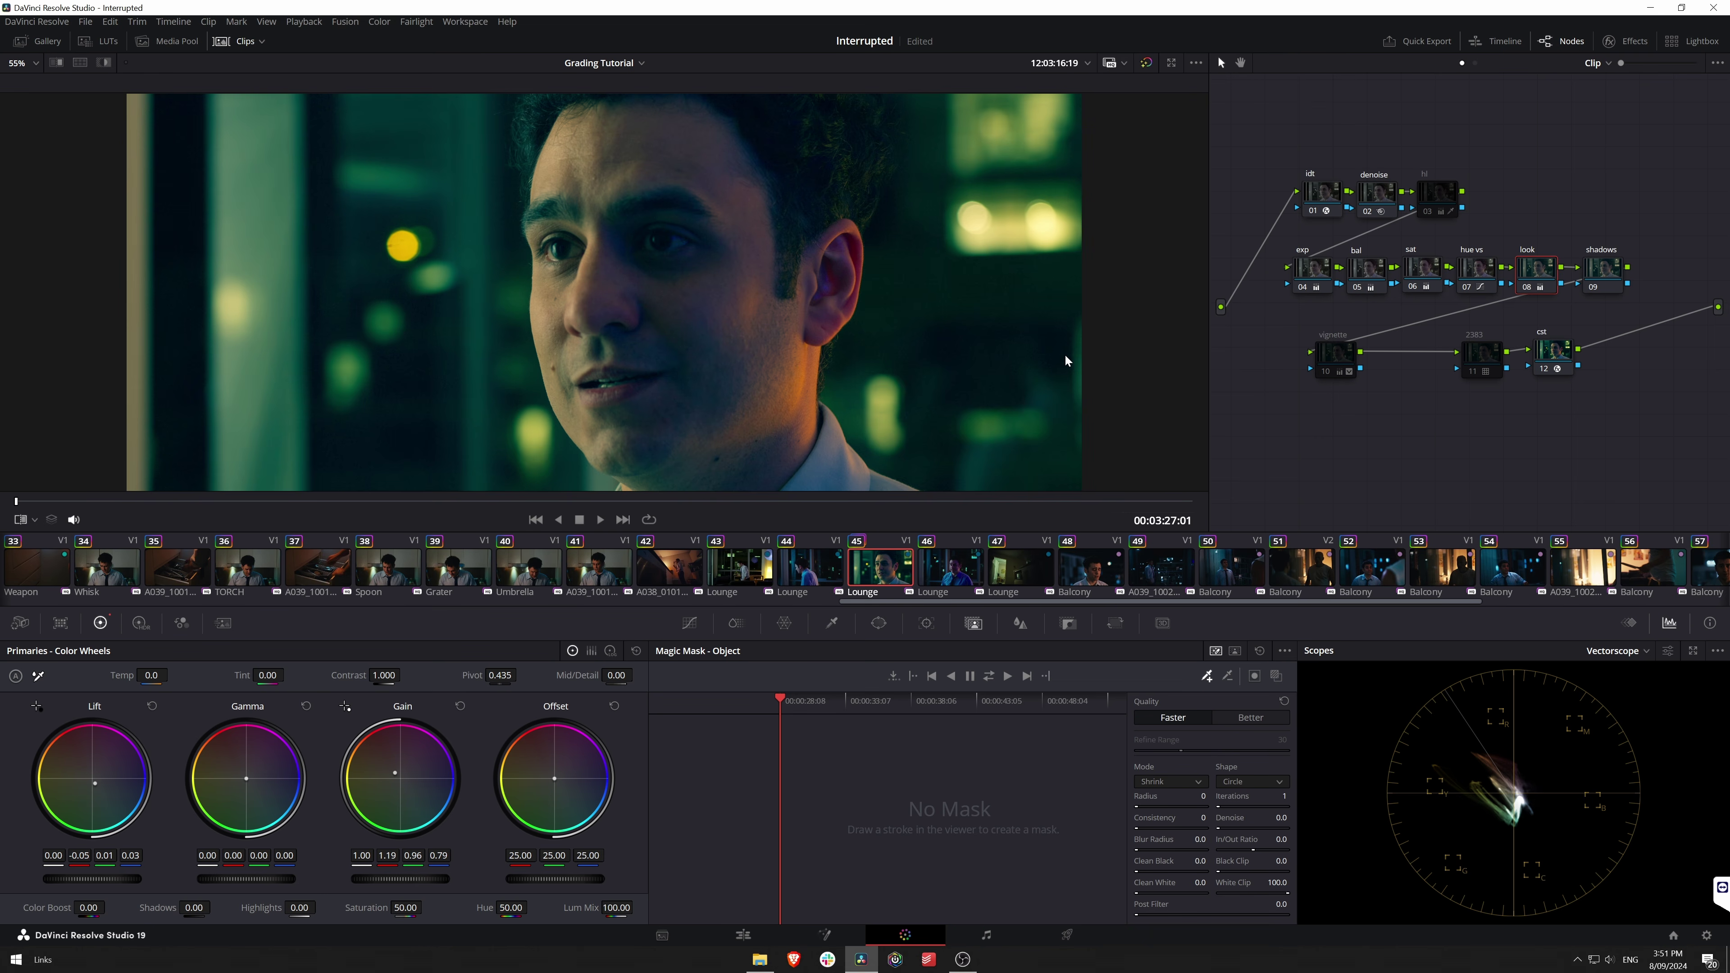
Tint the face and hair shadows on the shadows node with the Log Shadow wheel at 0.10 red, -0.03 green and -0.03 blue.
scroll(758, 228, "up", 5)
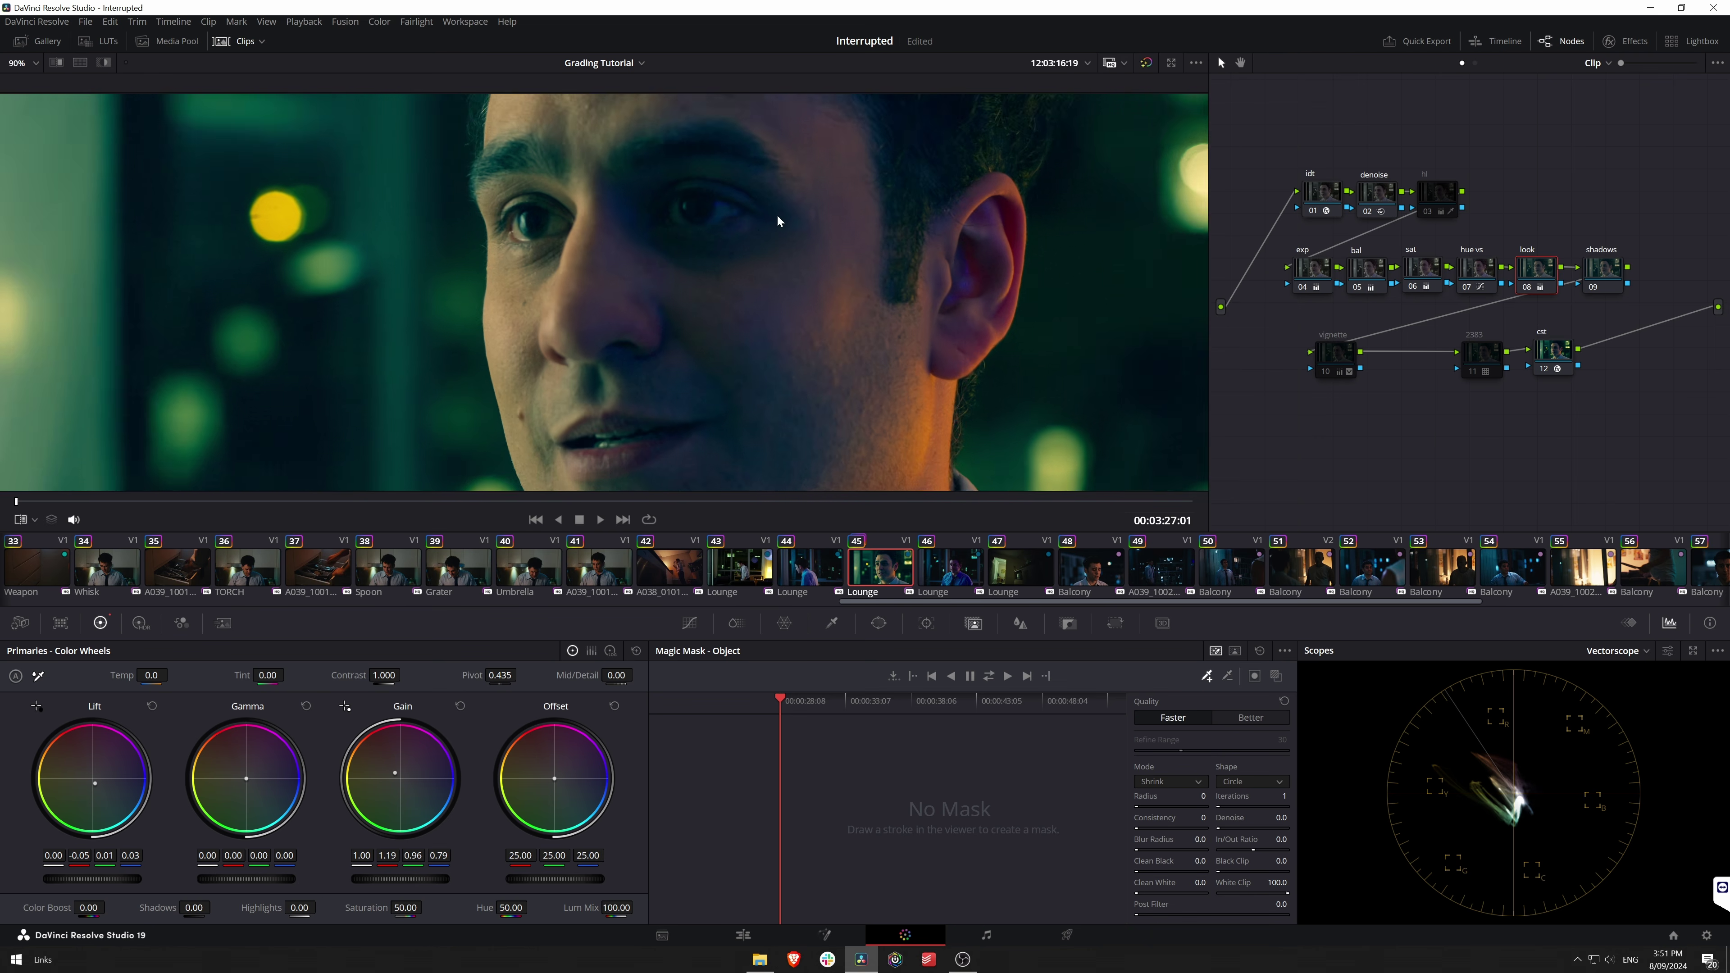
scroll(717, 314, "up", 1)
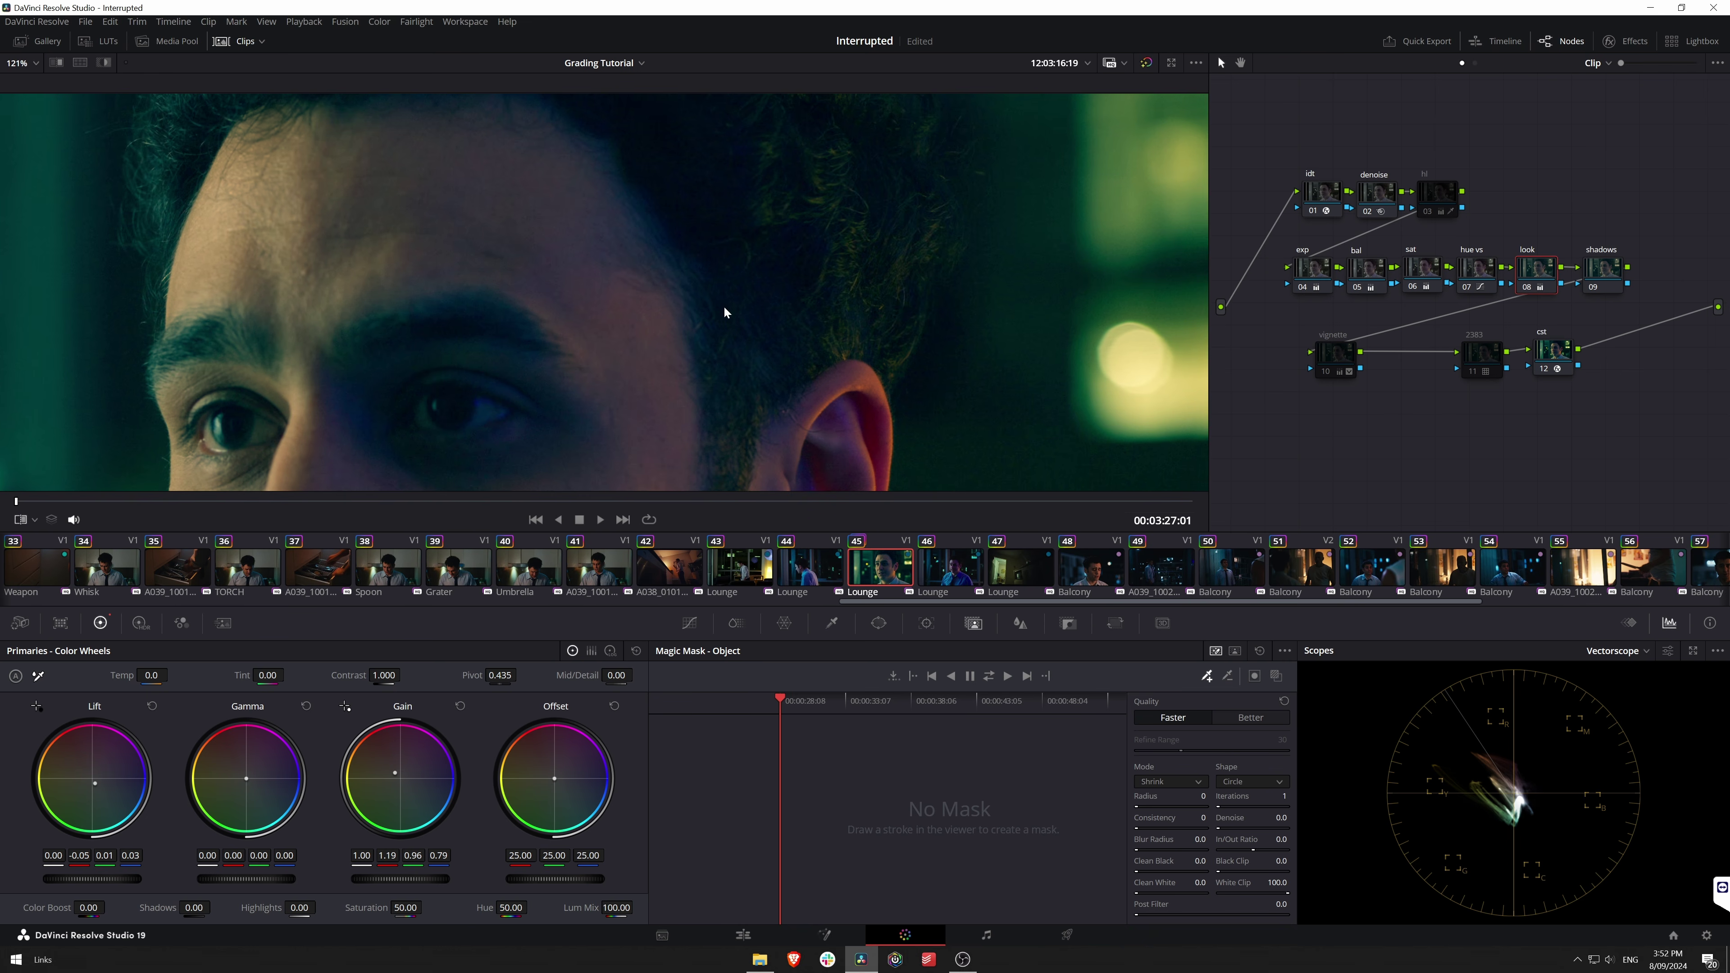
left_click_drag(722, 309, 811, 262)
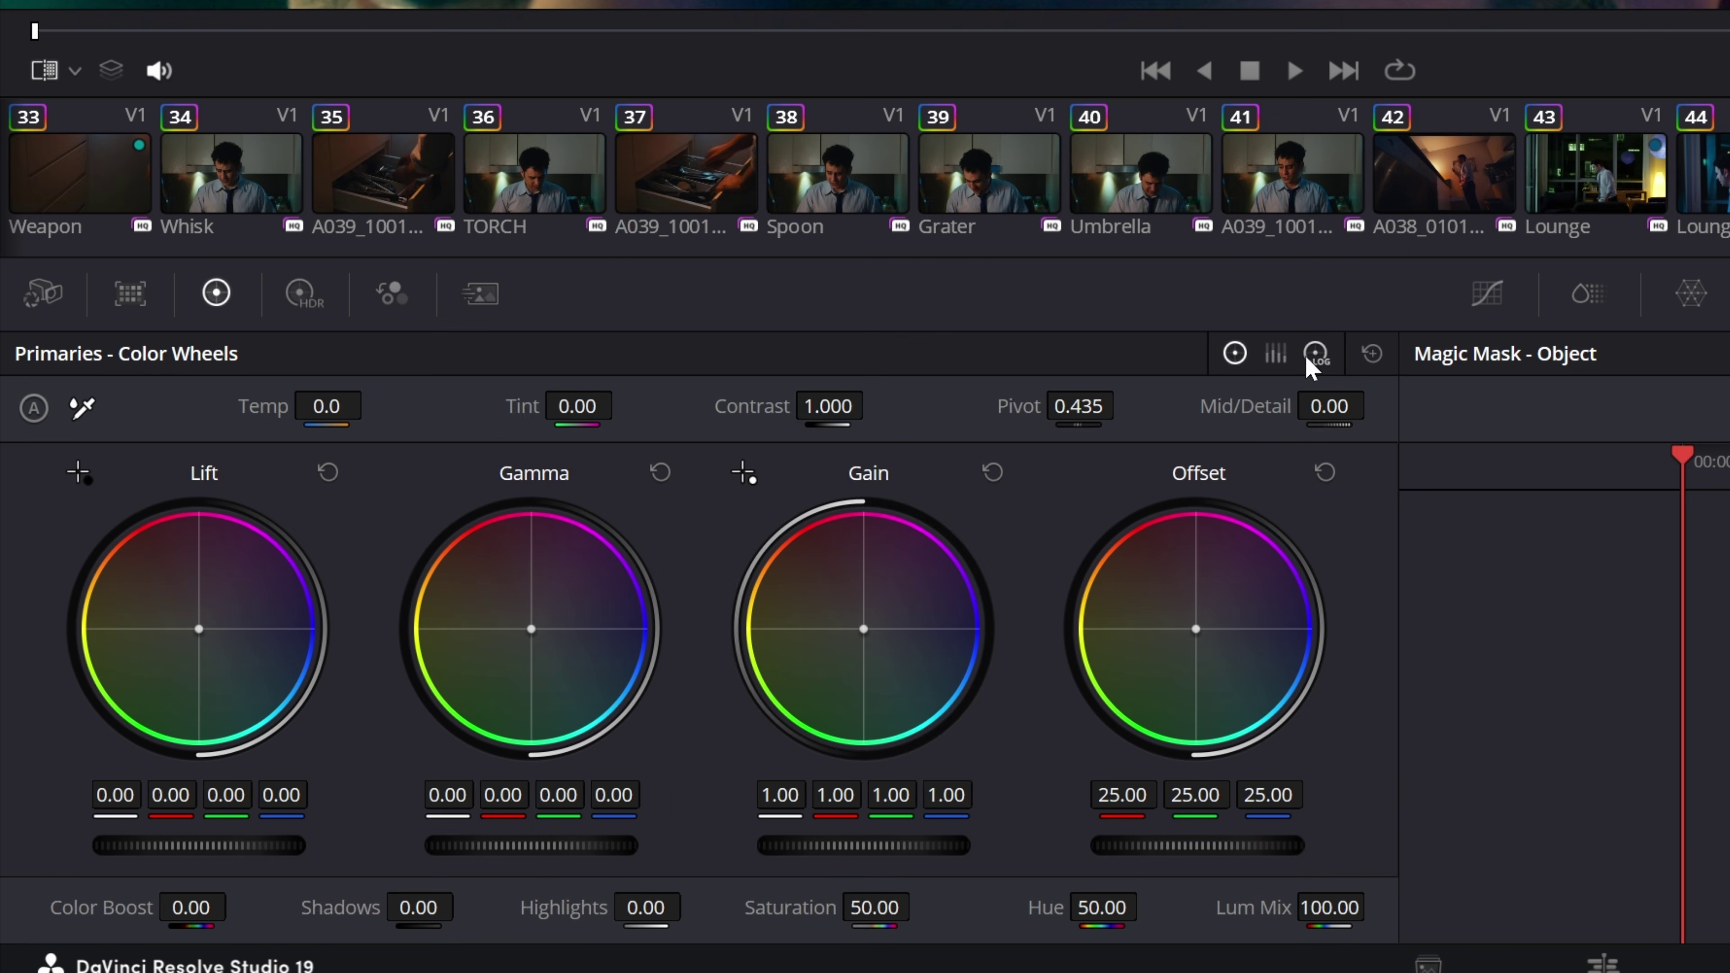
left_click(610, 651)
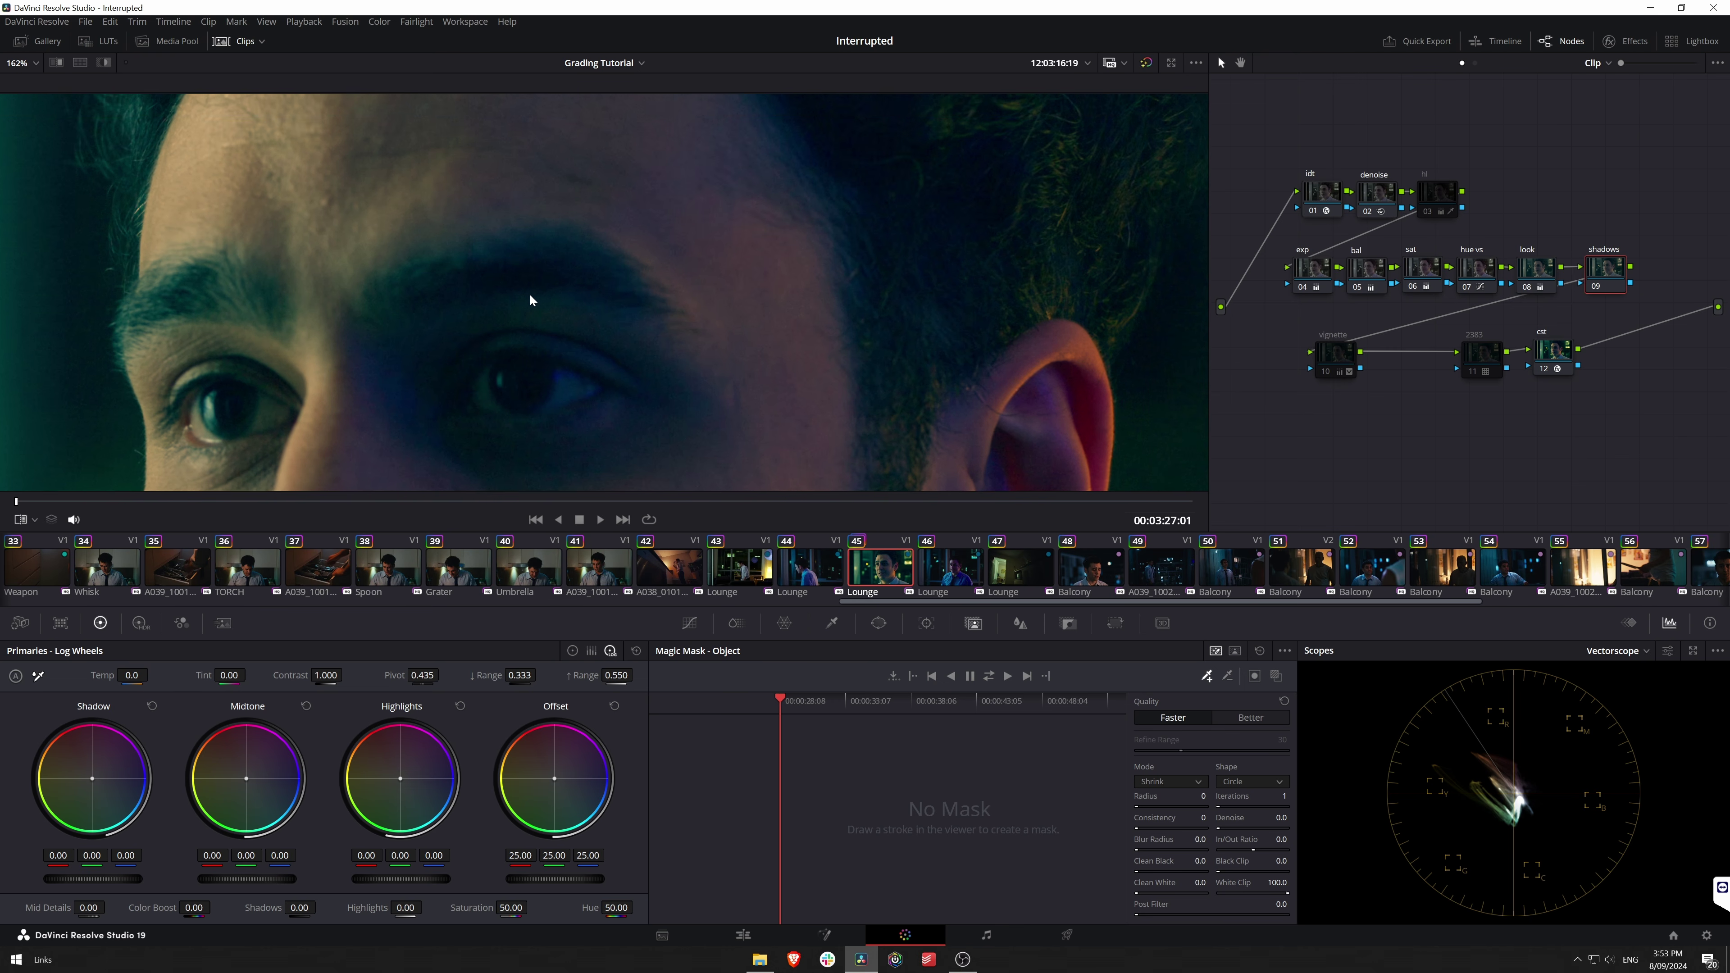
left_click_drag(531, 296, 595, 271)
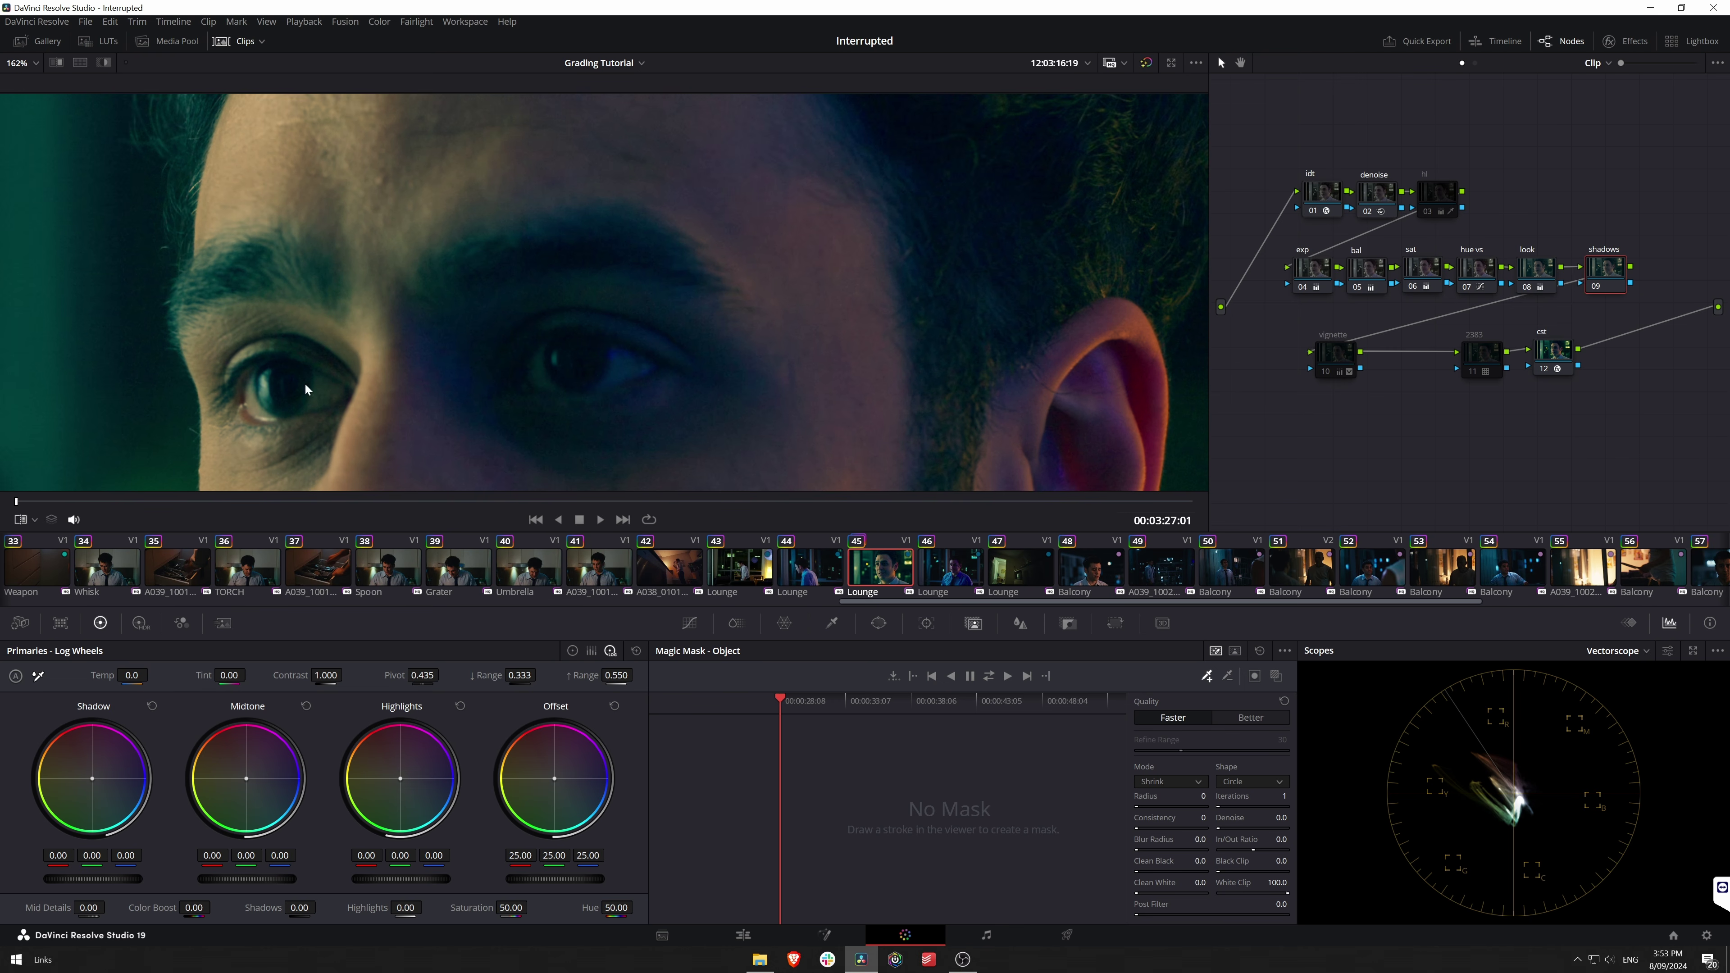
left_click_drag(870, 323, 729, 343)
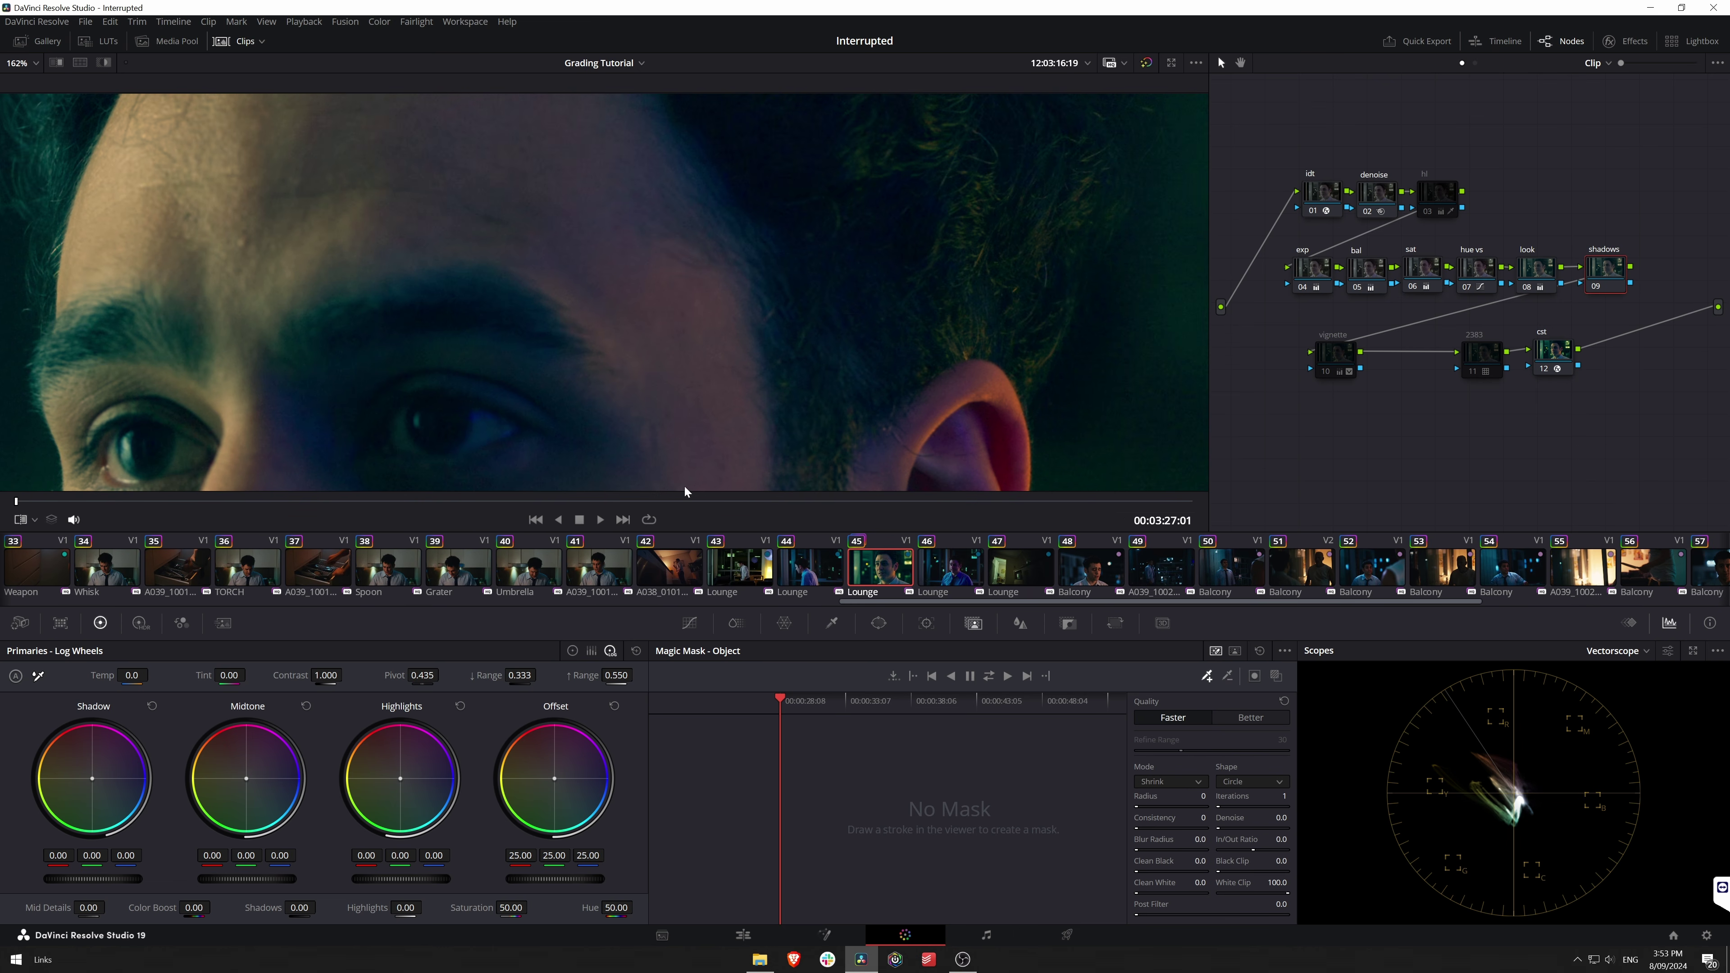
left_click_drag(90, 774, 95, 777)
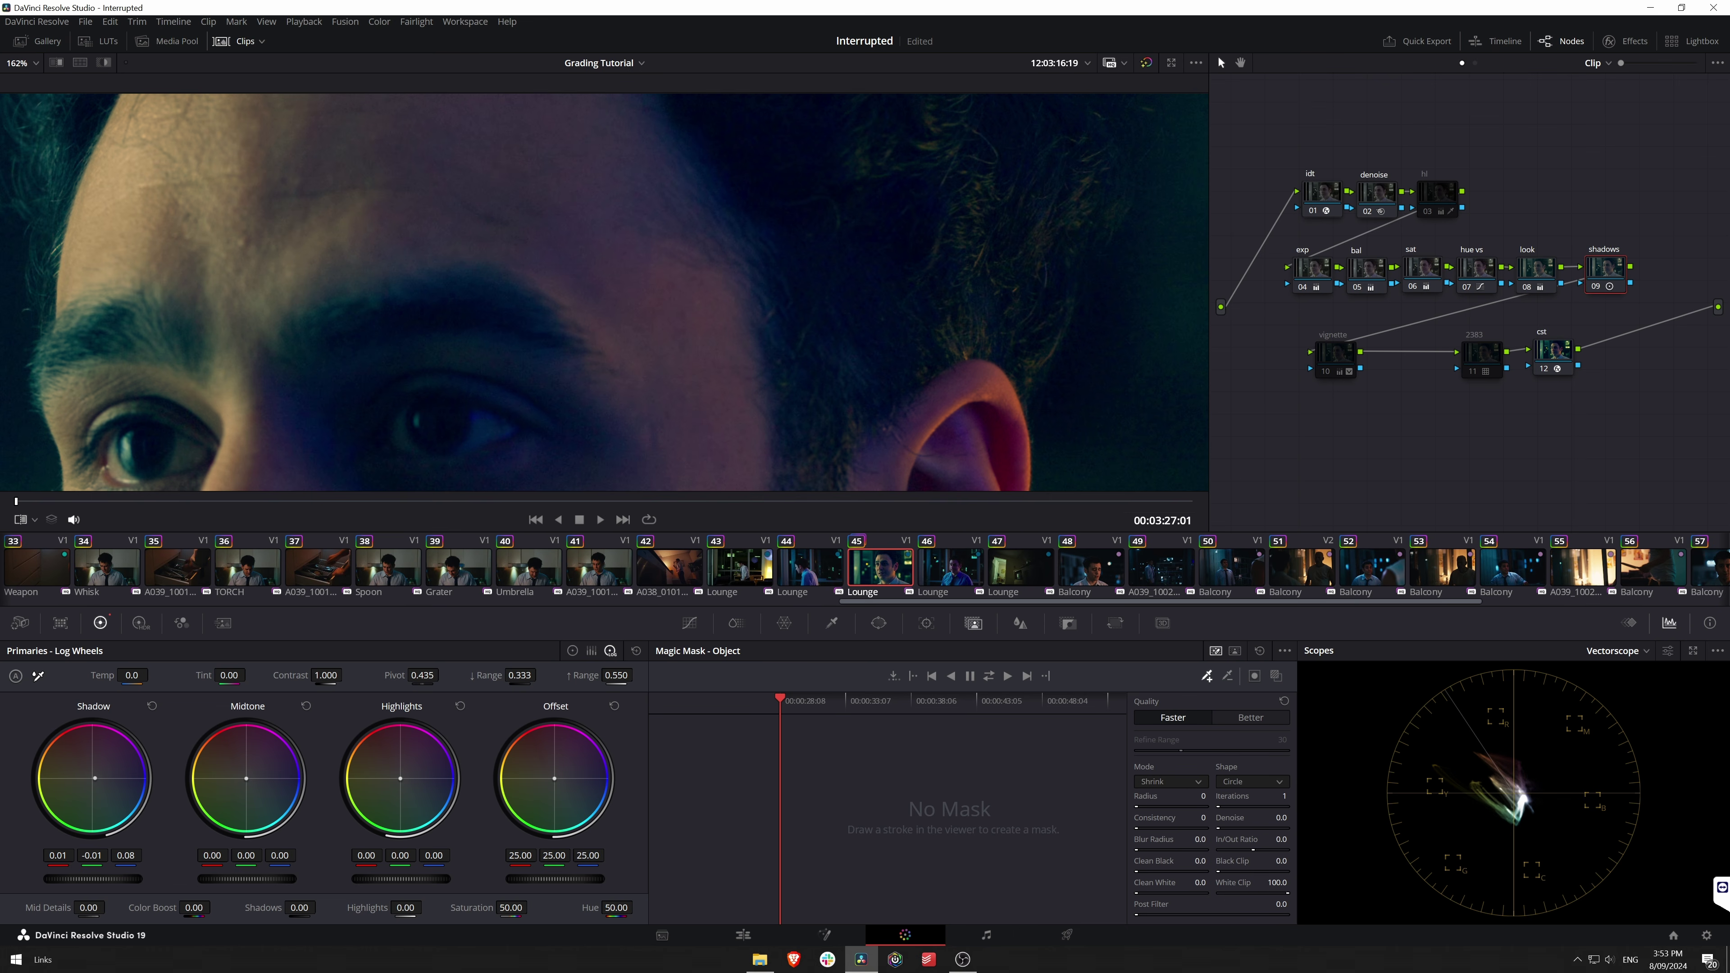
left_click_drag(92, 777, 91, 774)
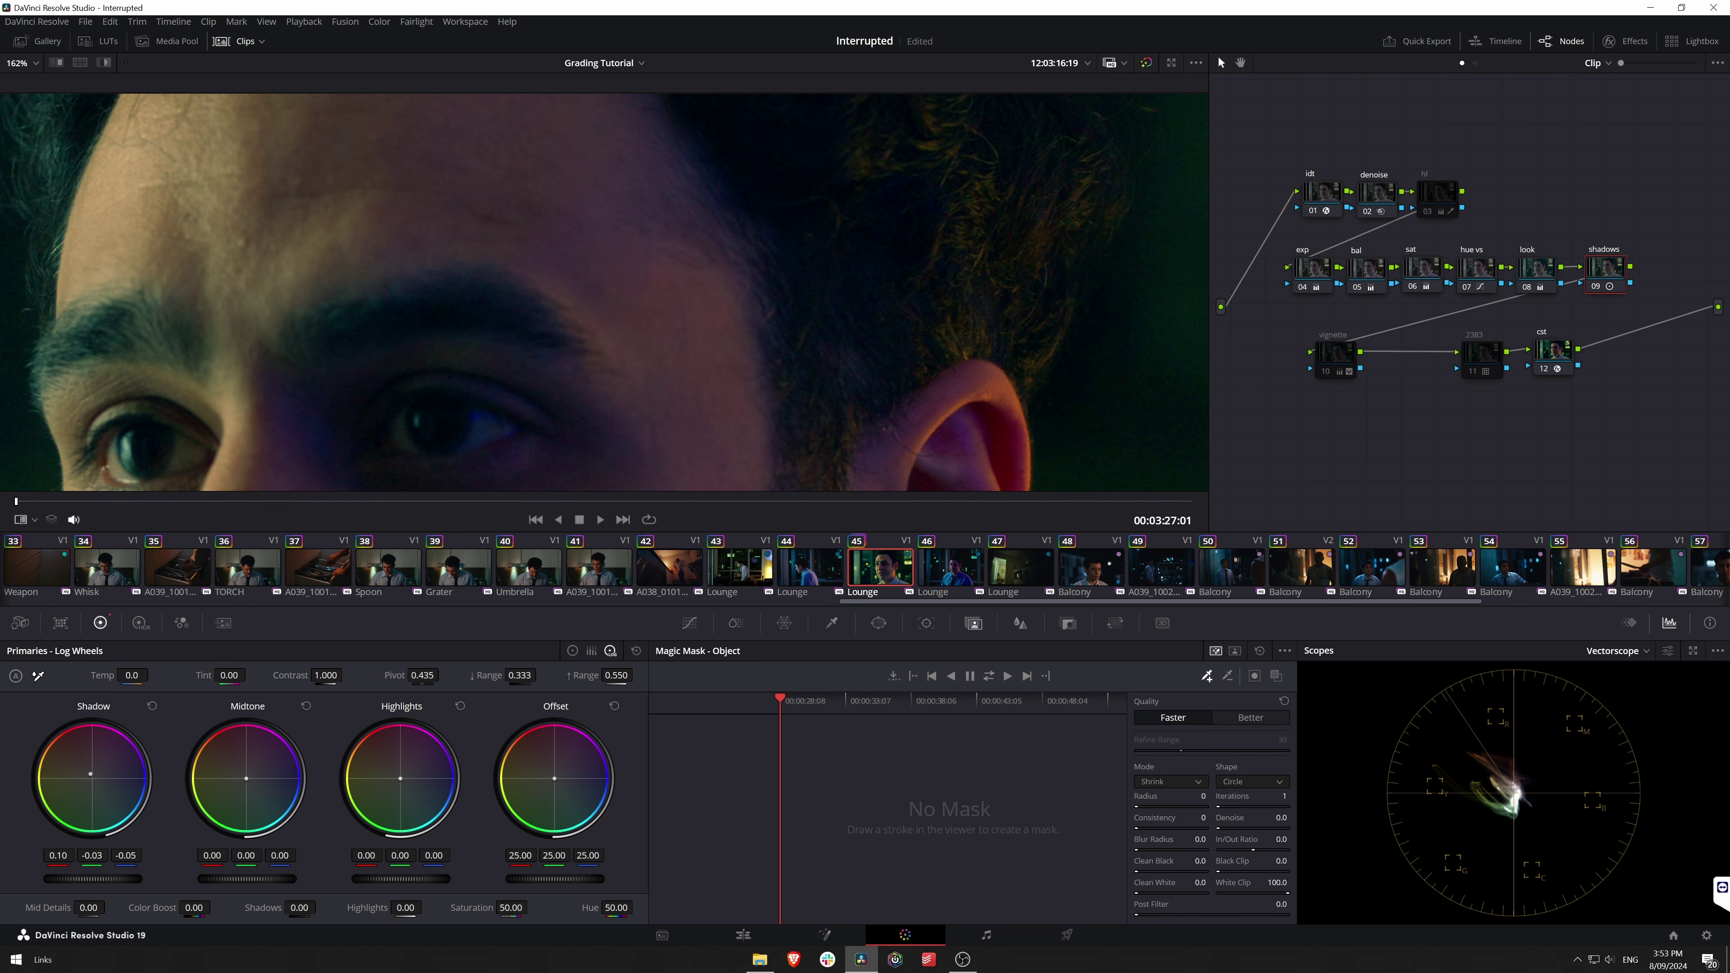
left_click_drag(90, 774, 90, 774)
key("shift+z")
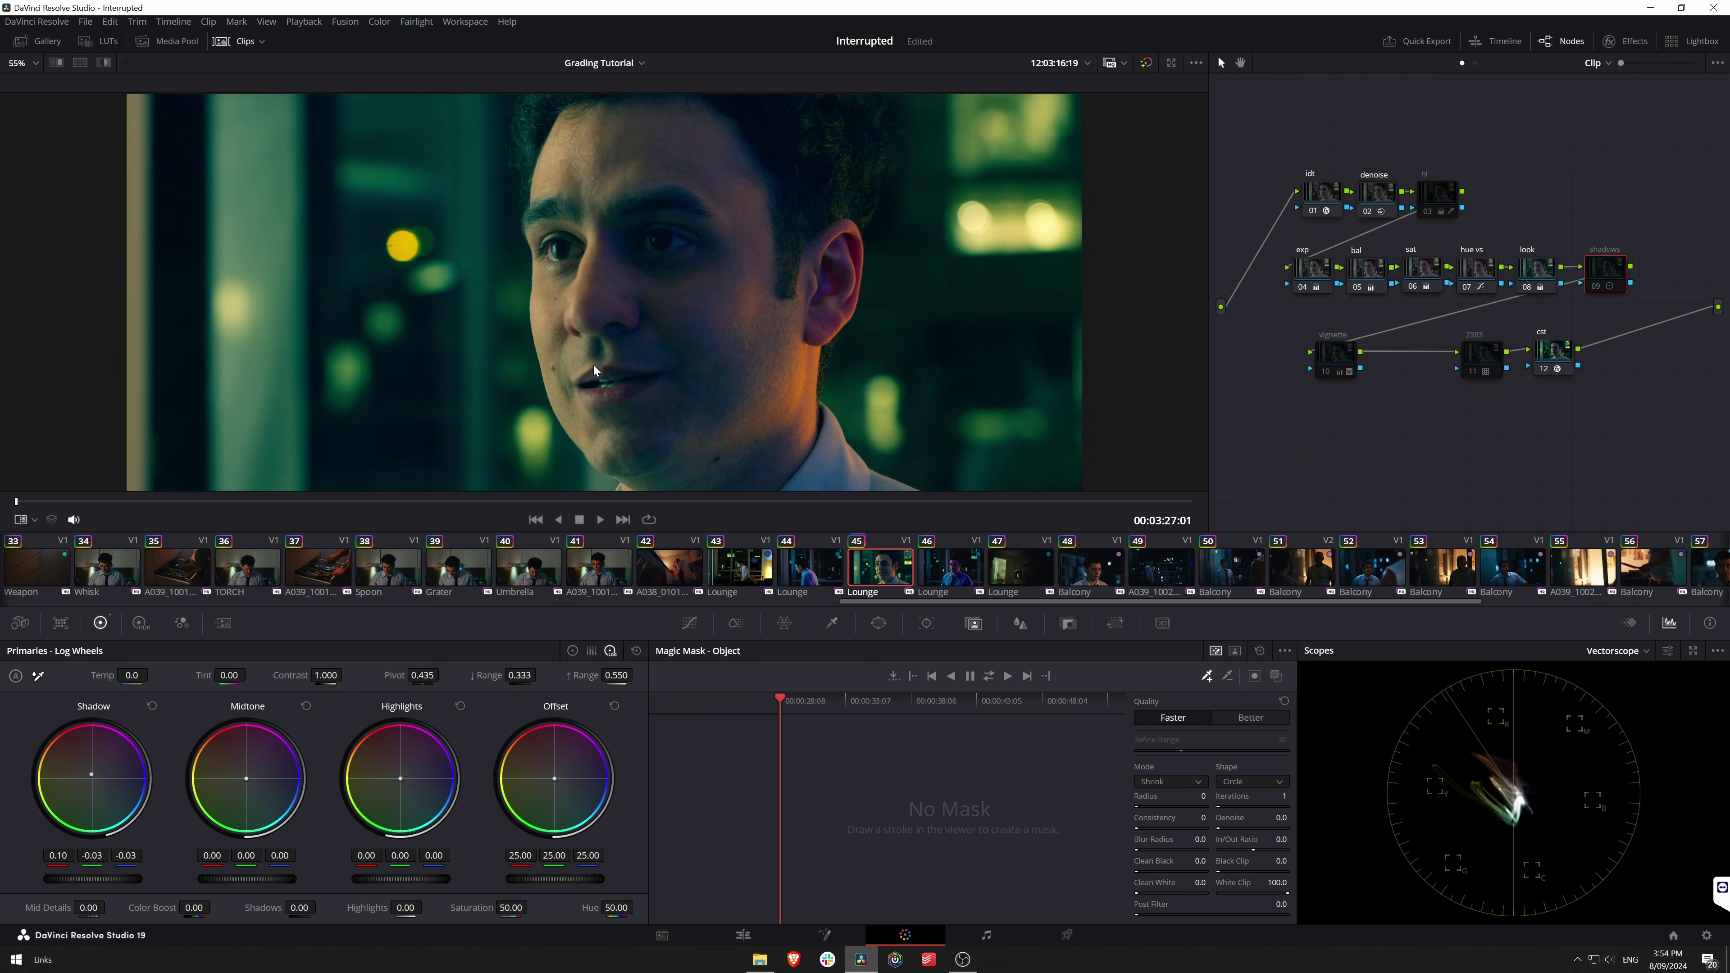
Compare the close-up with the shadows node disabled and enabled, and check the effect of the look node.
key("ctrl+d")
key("ctrl+d")
key("ctrl+d")
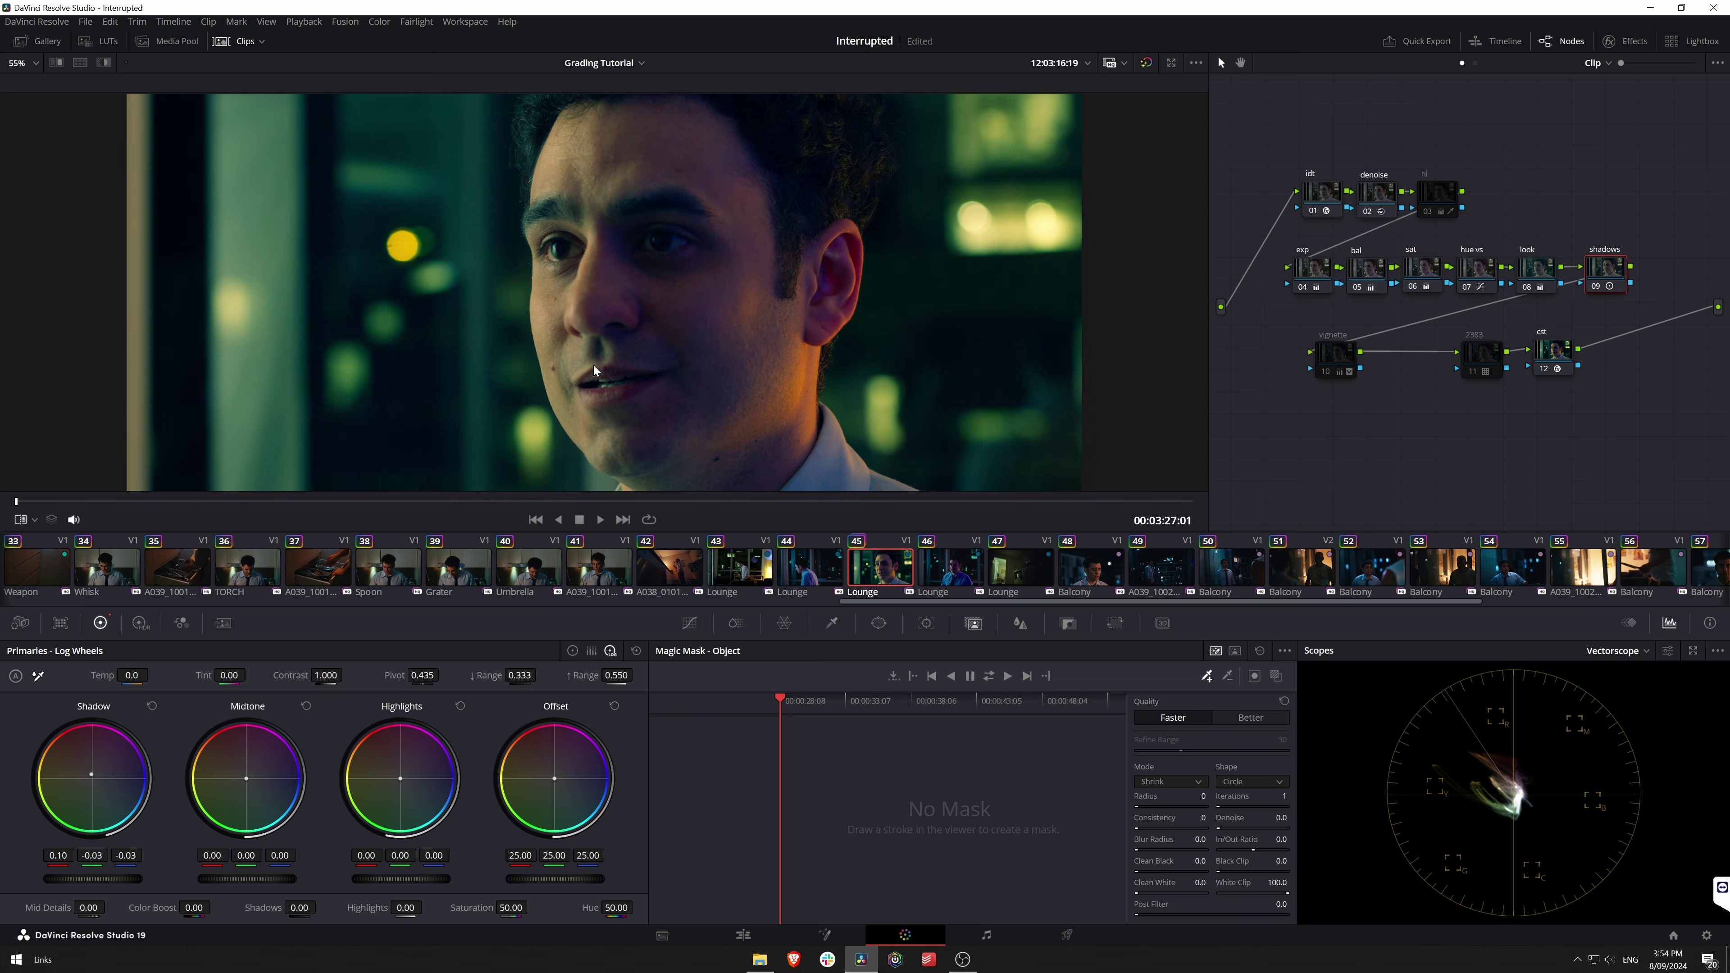
key("ctrl+d")
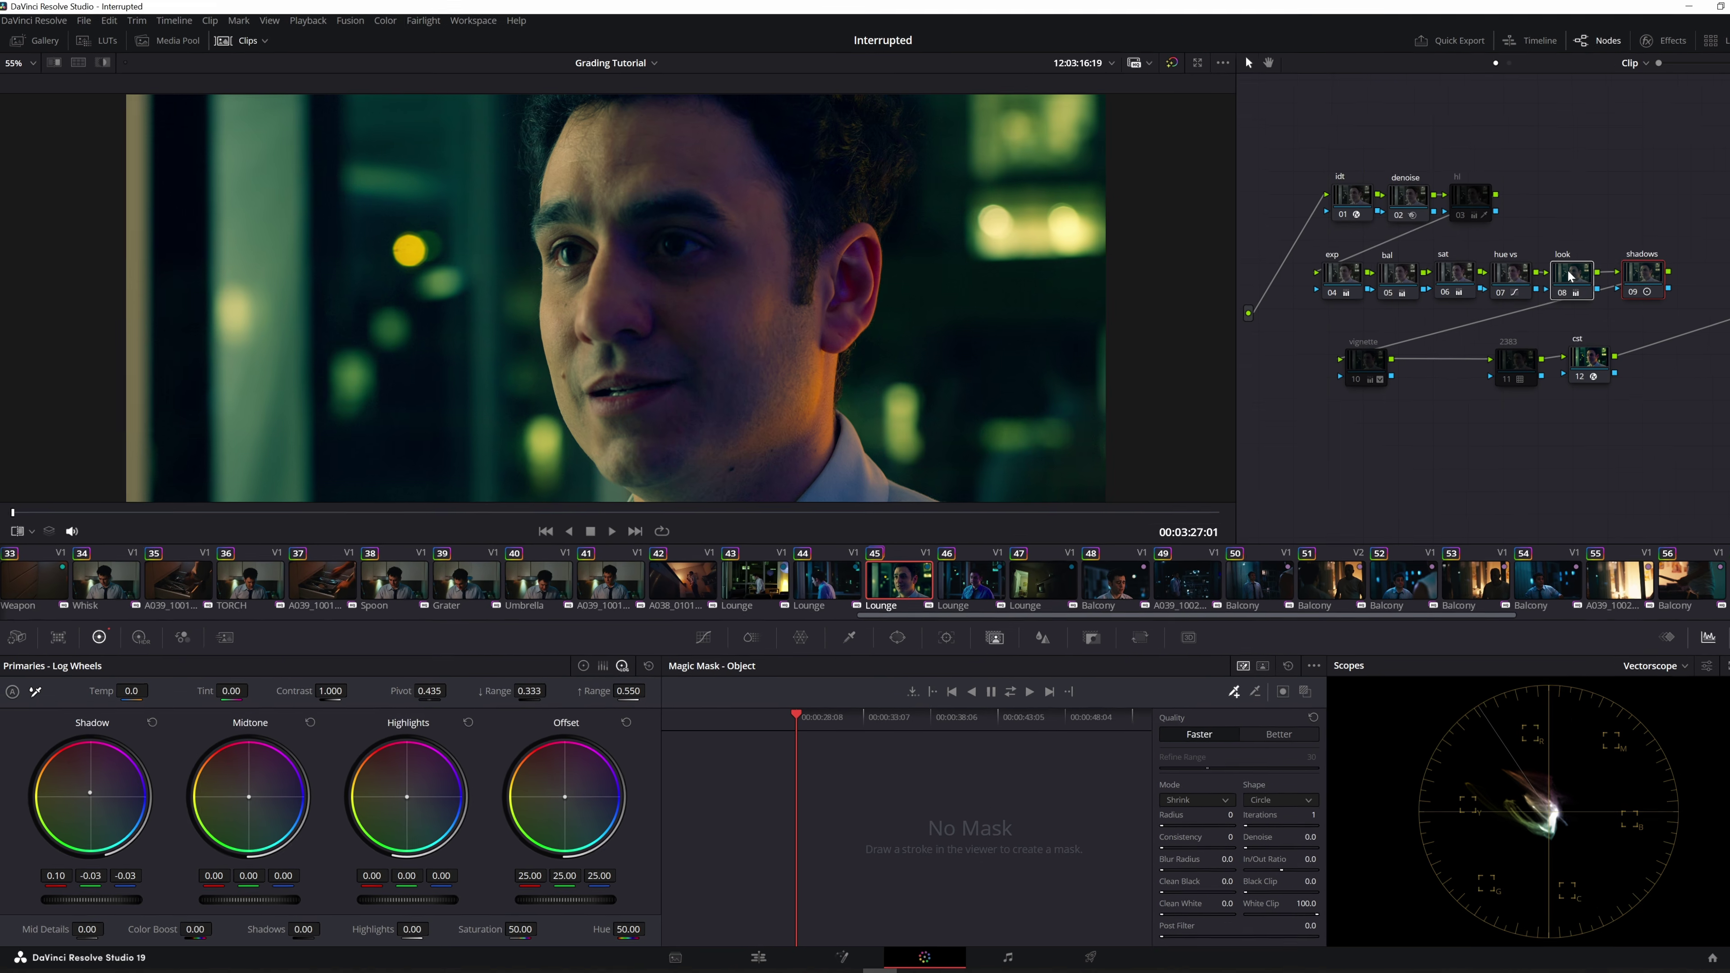
left_click(1568, 277)
key("ctrl+d")
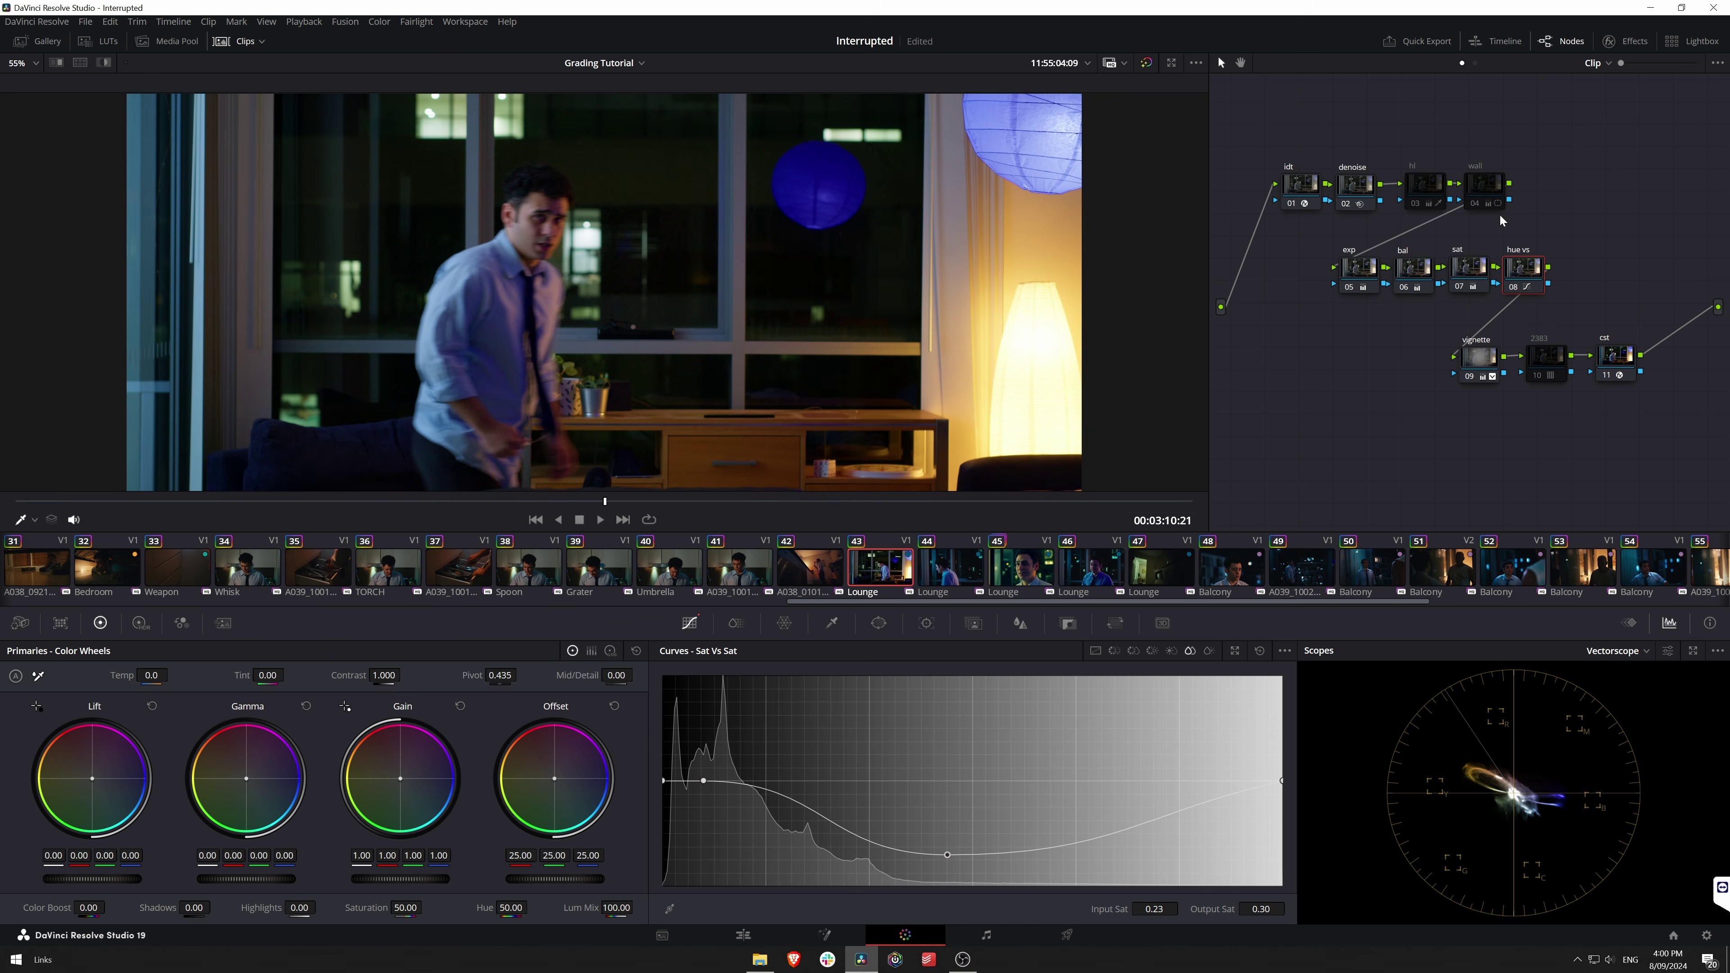
Add a serial node after the wall node of the Lounge clip 43 and enable a gradient window on it.
left_click(1482, 185)
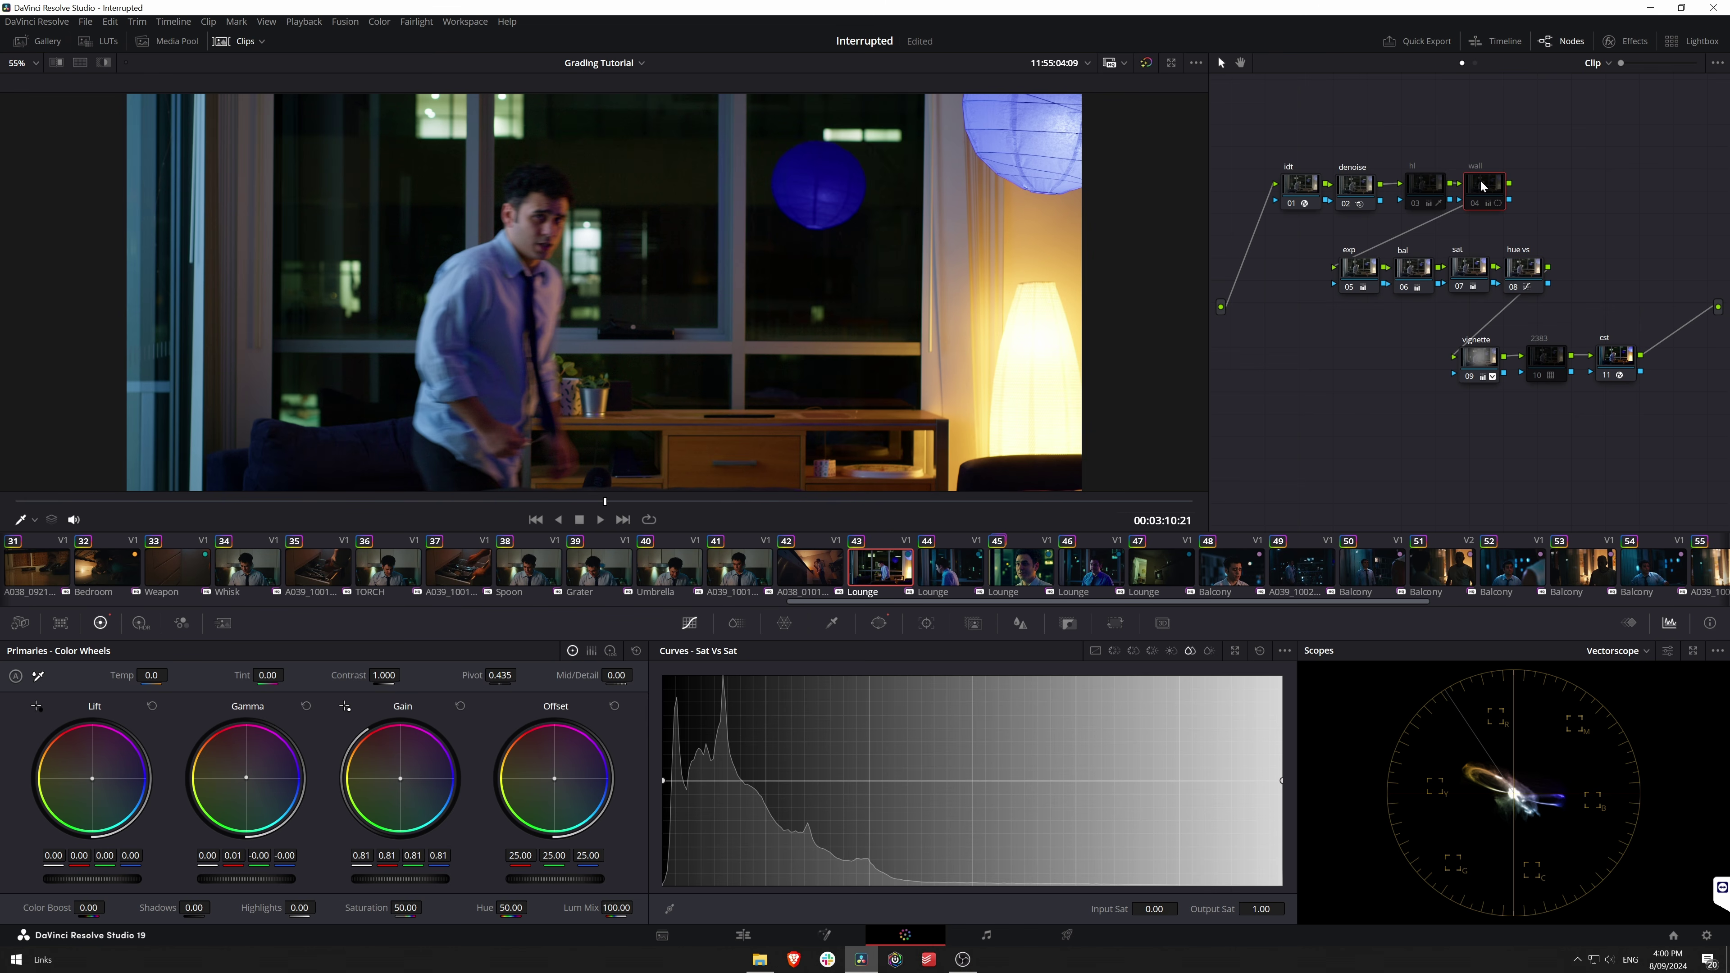
key("alt+s")
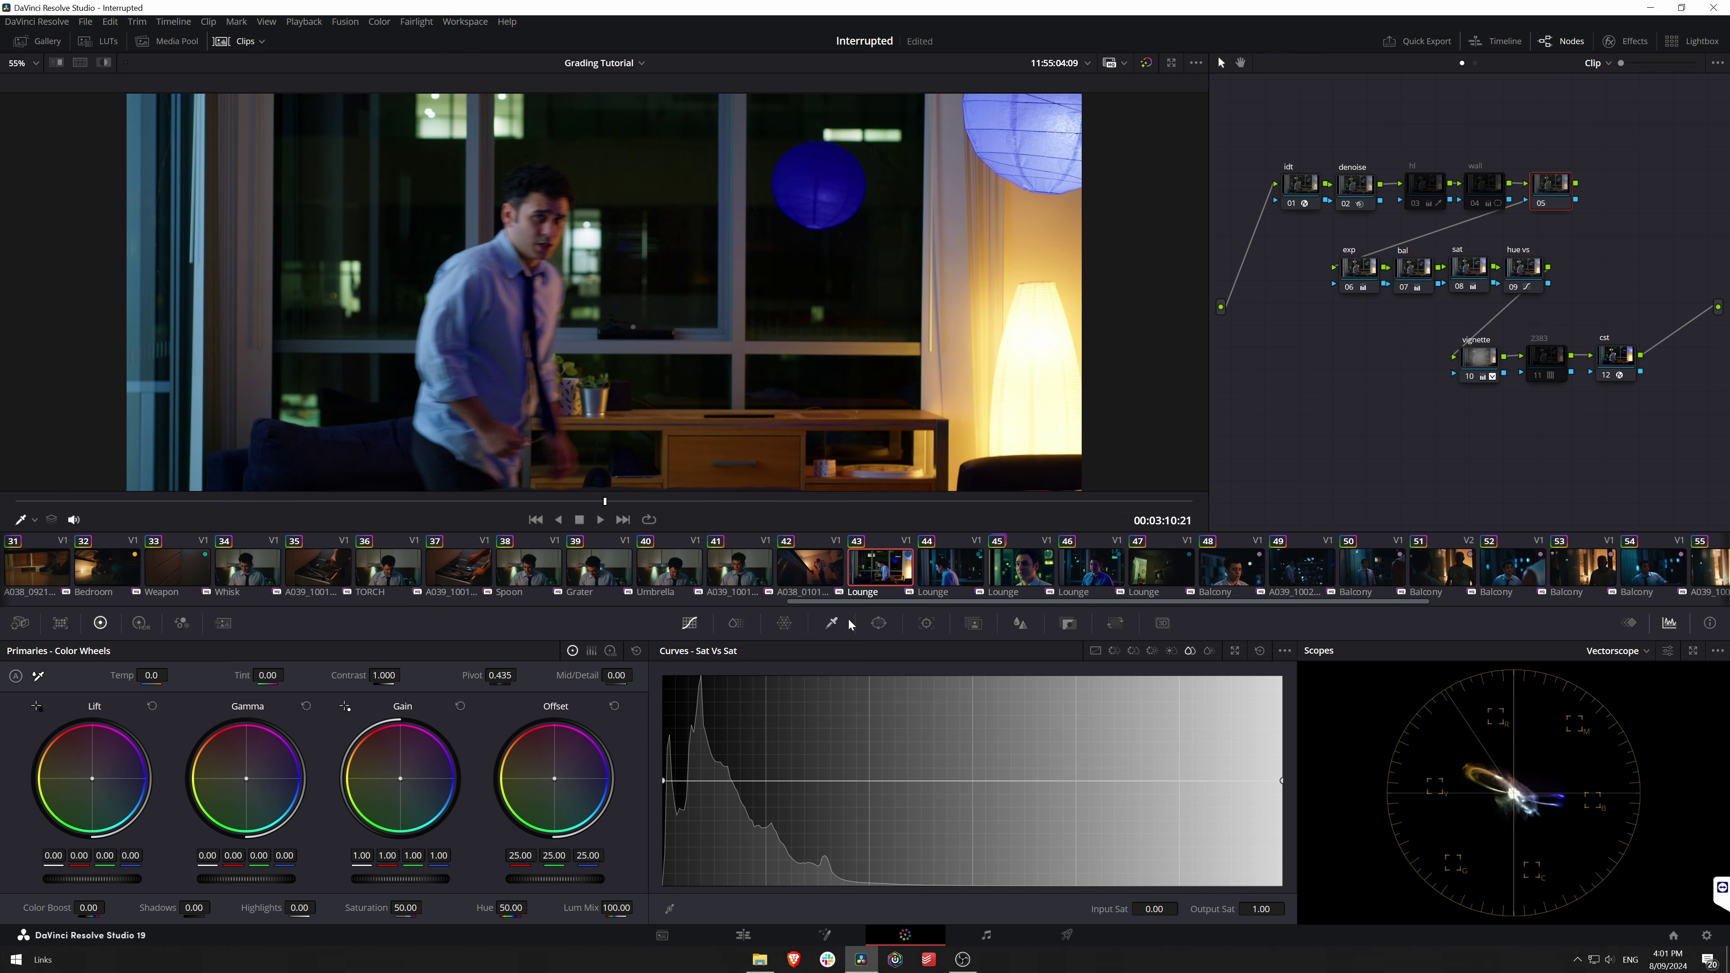
left_click(879, 624)
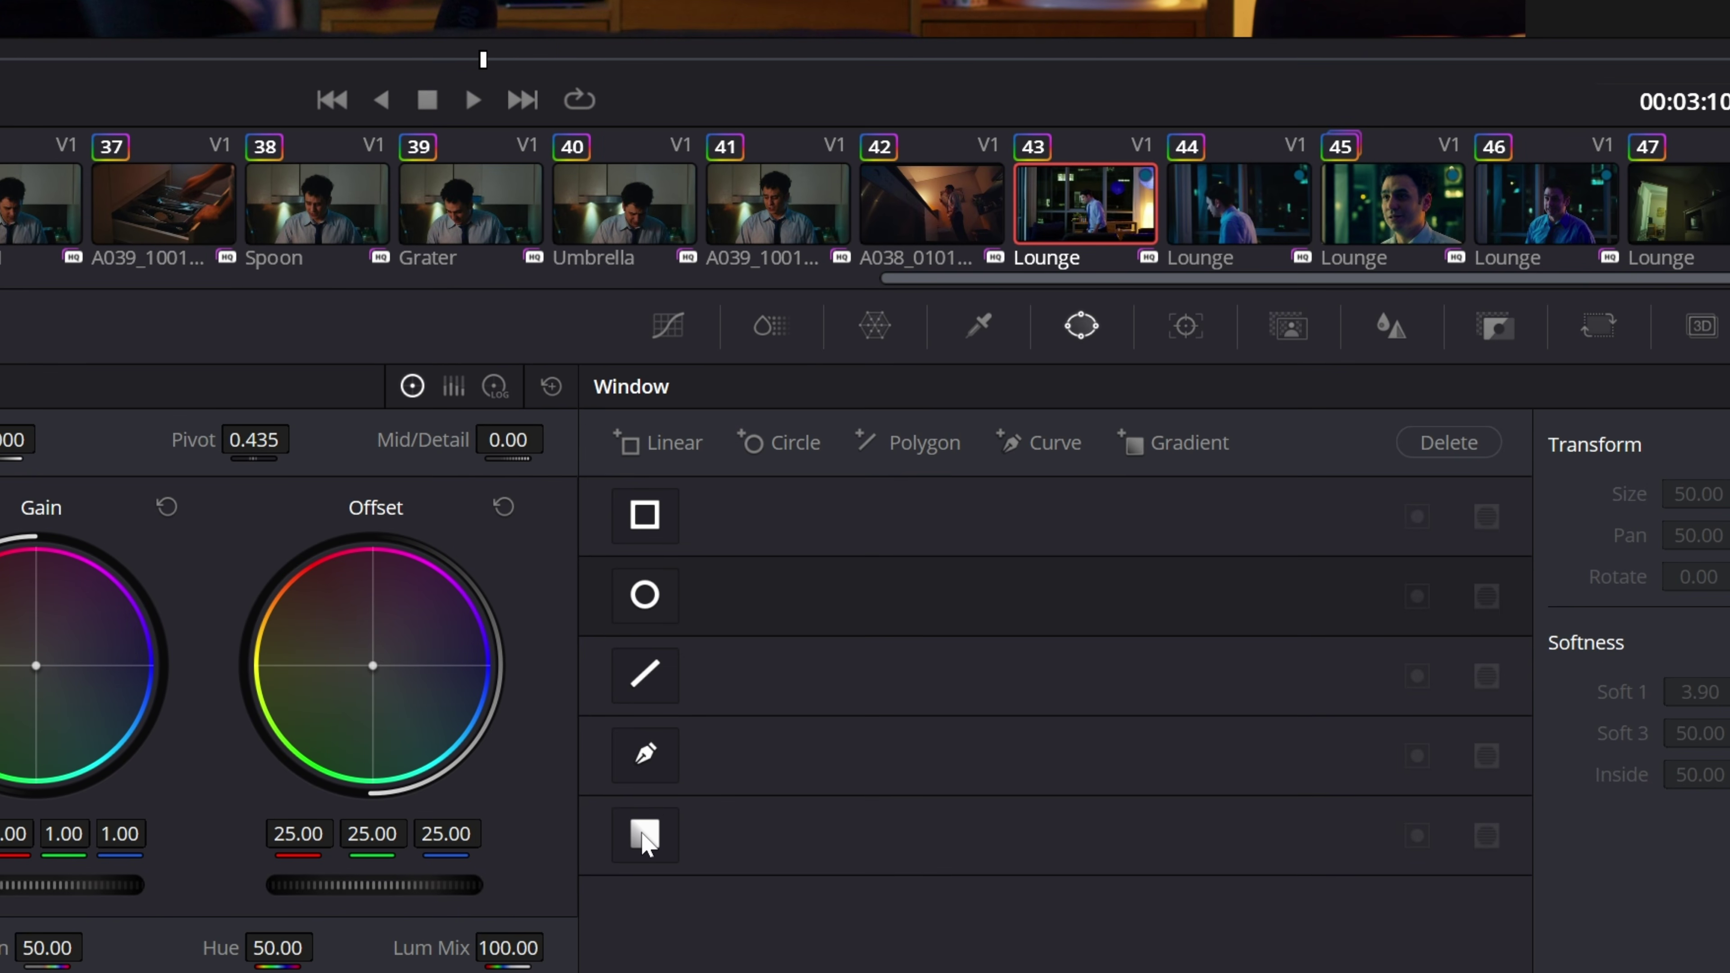
left_click(644, 837)
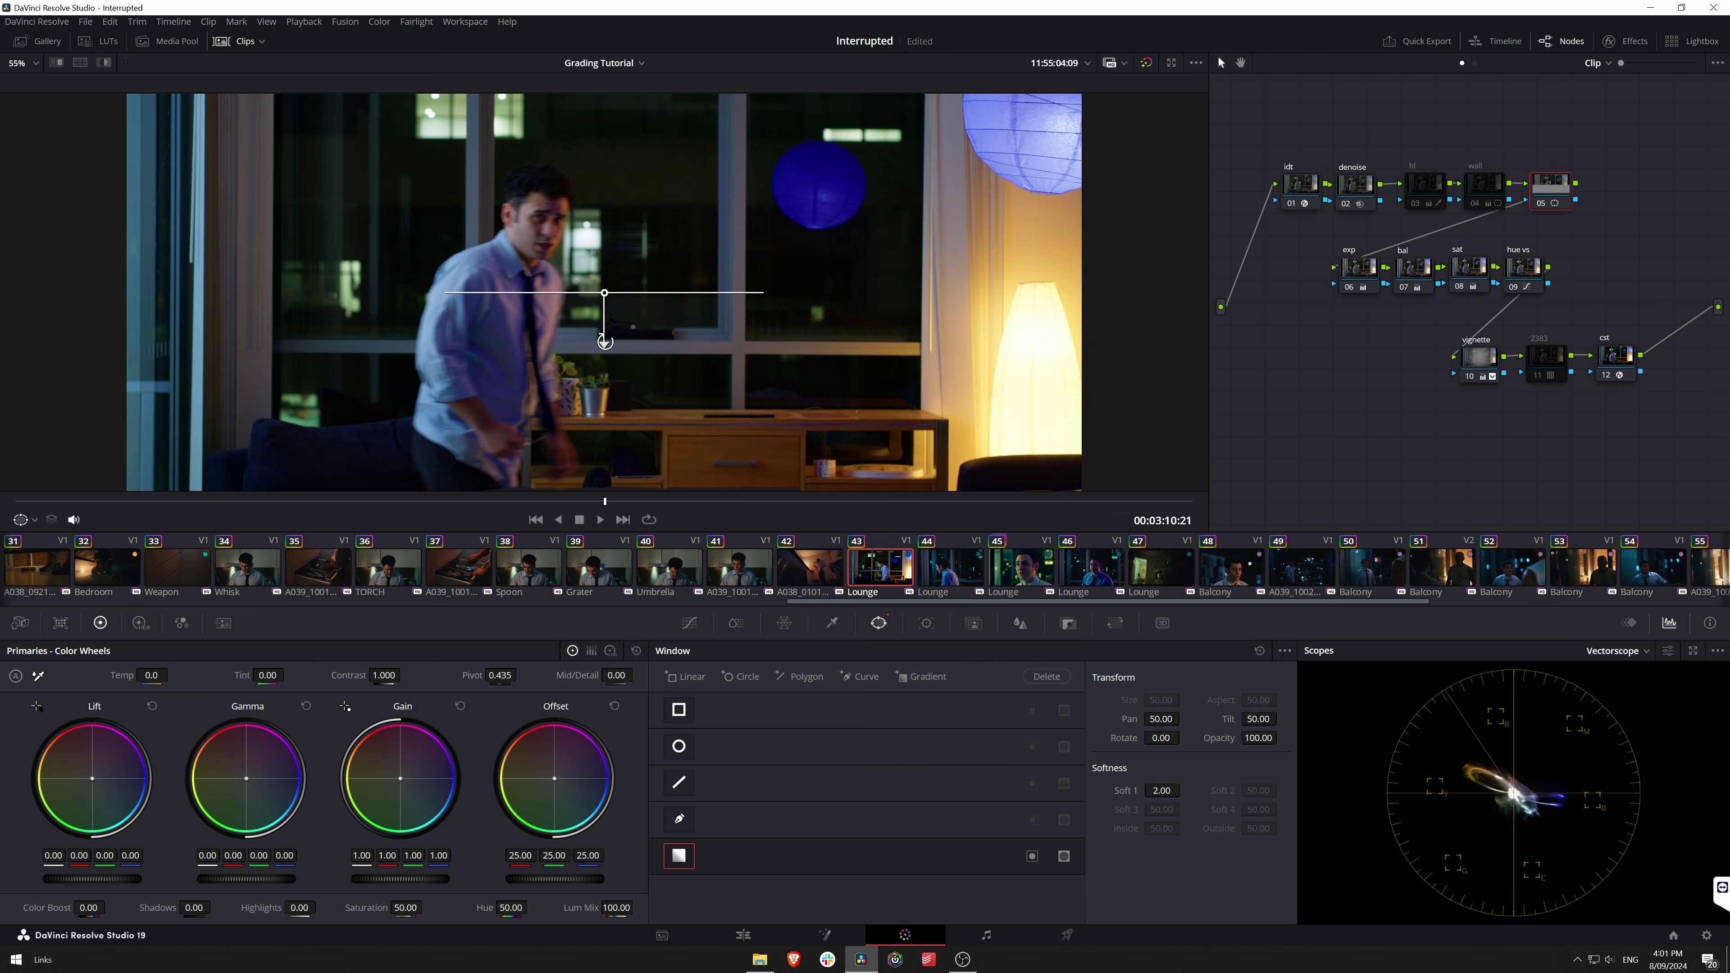
Place the gradient over the frame's lamp side at pan 72.48, tilt 49.25, rotate 90.21, softness 7.58, and lower Highlights to about -83.
left_click_drag(604, 340, 1059, 326)
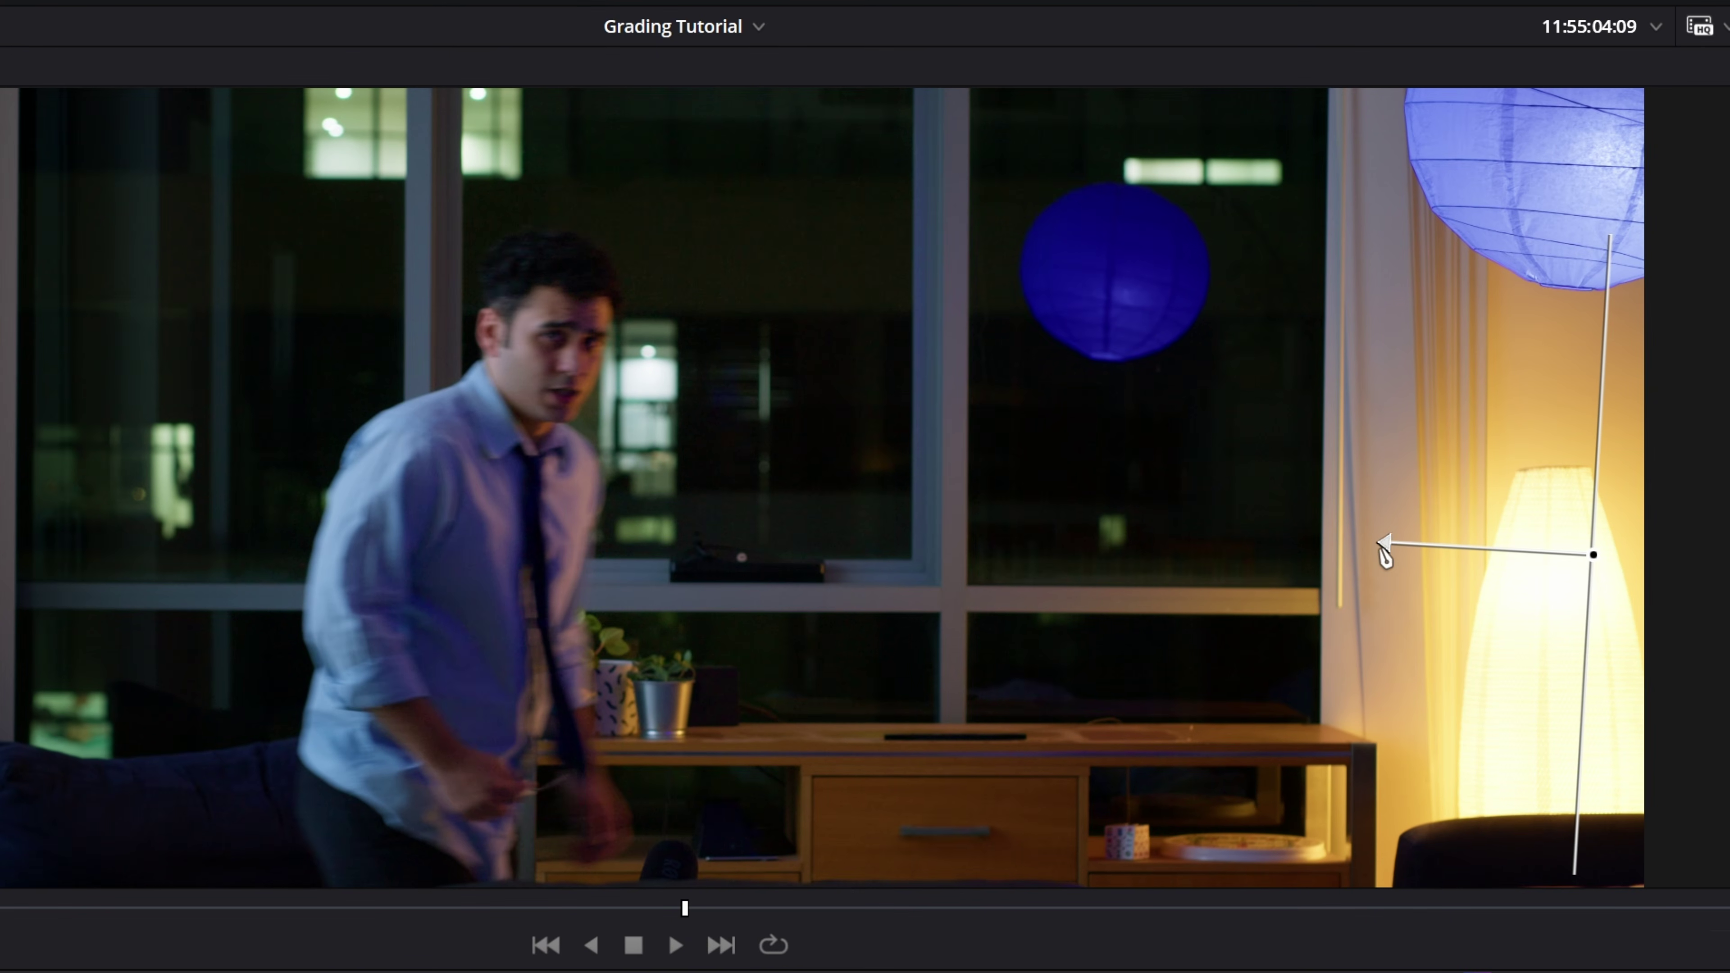
left_click_drag(1381, 542, 1264, 542)
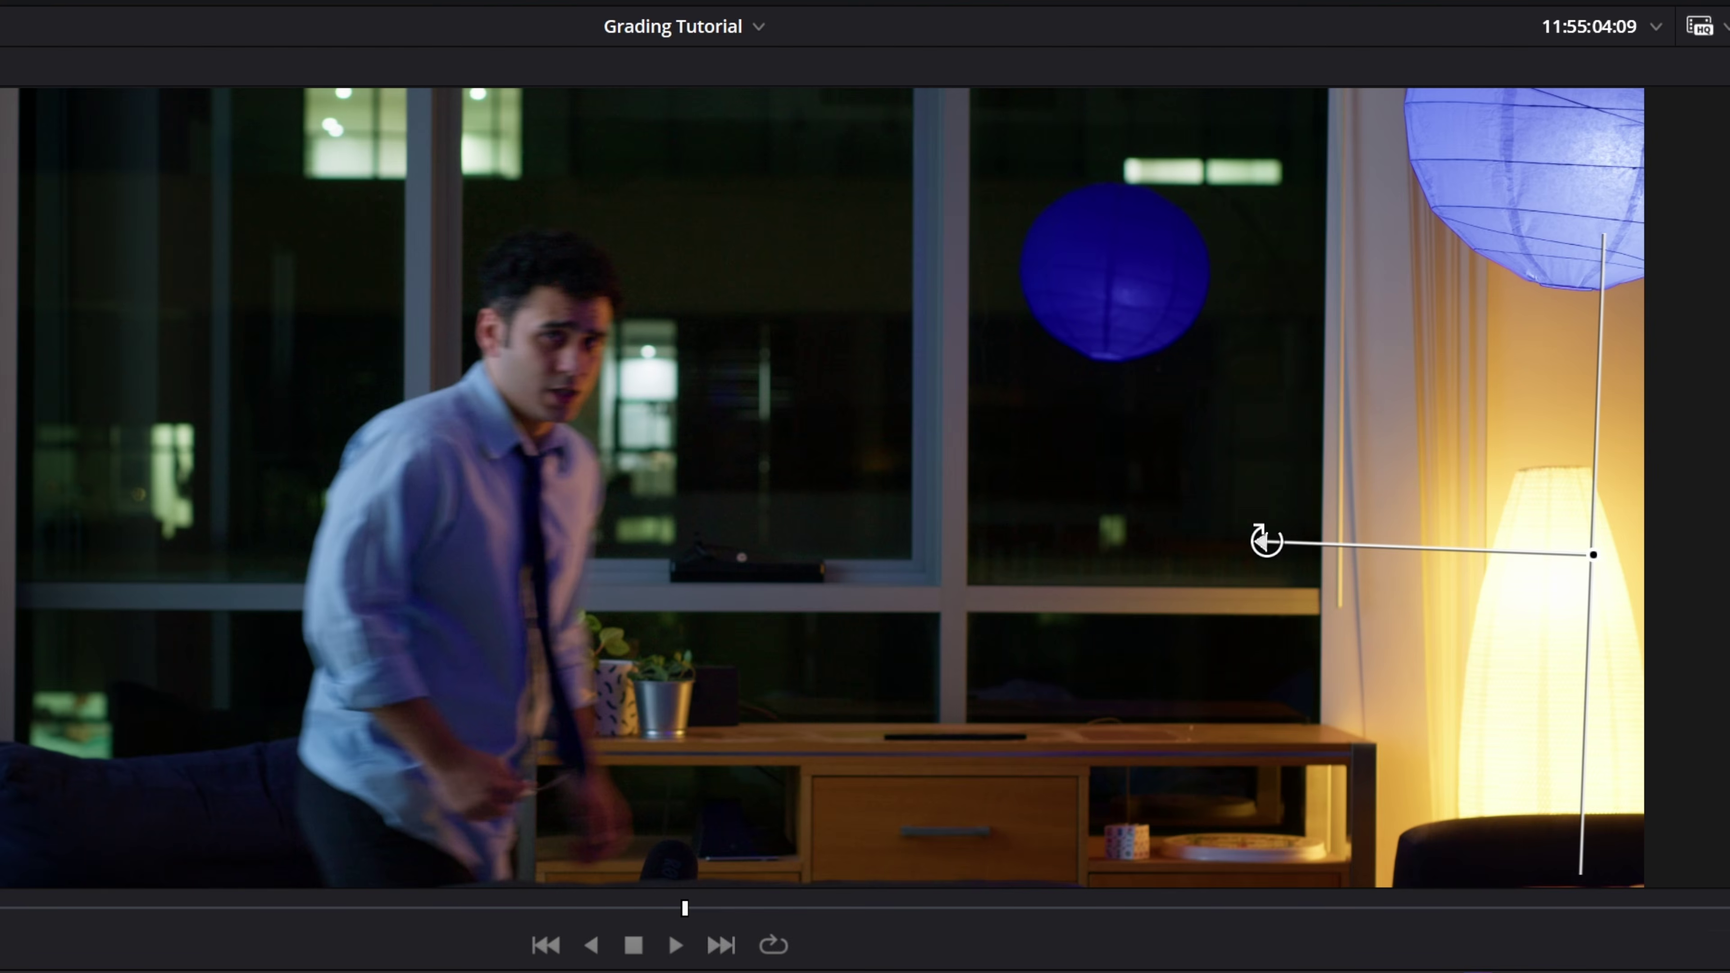
key("shift+h")
left_click_drag(1587, 558, 1605, 519)
left_click_drag(1276, 505, 1227, 517)
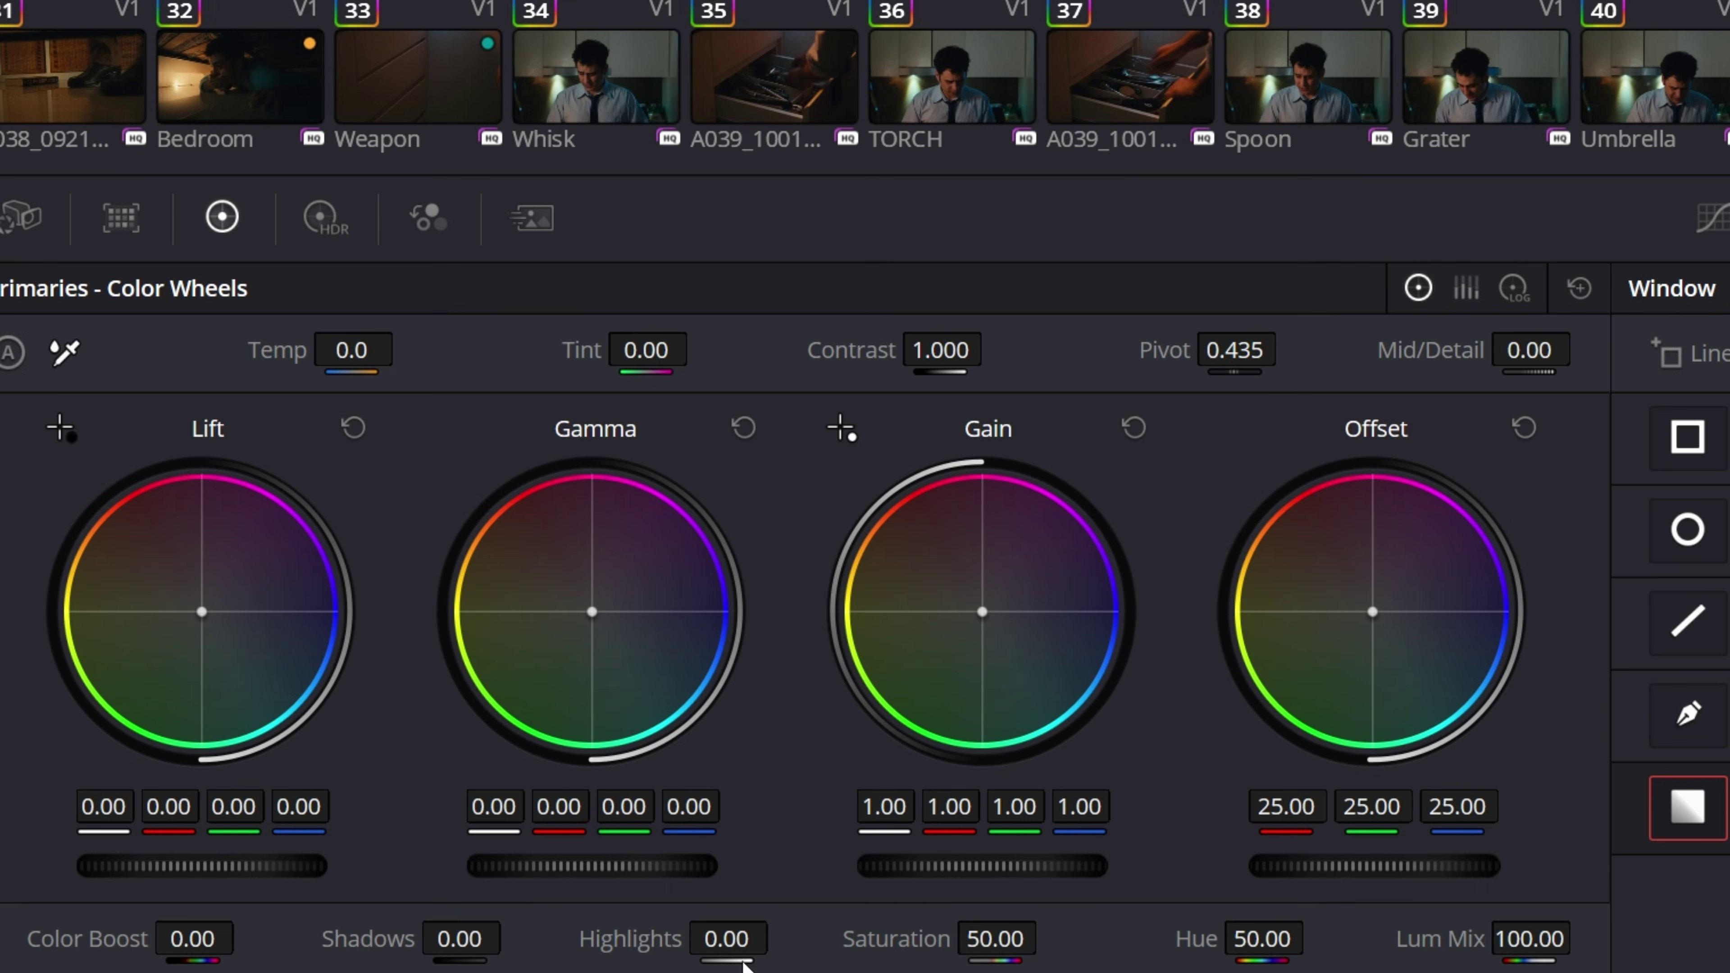
left_click_drag(744, 964, 675, 964)
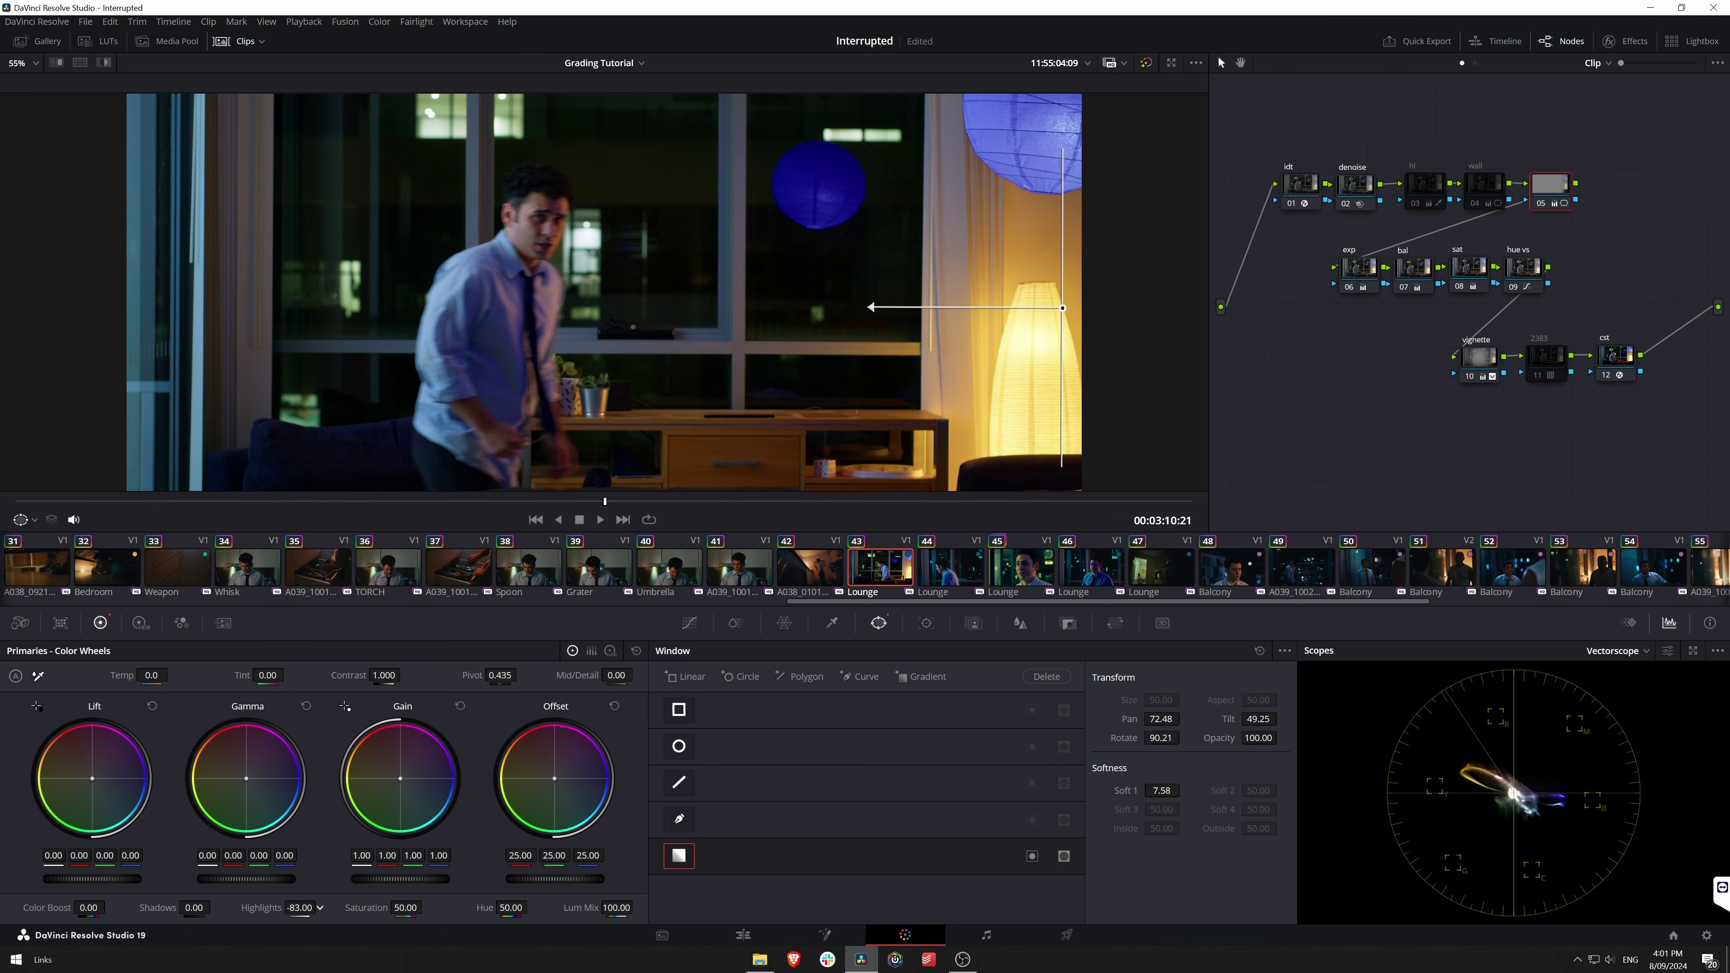
left_click_drag(299, 908, 301, 908)
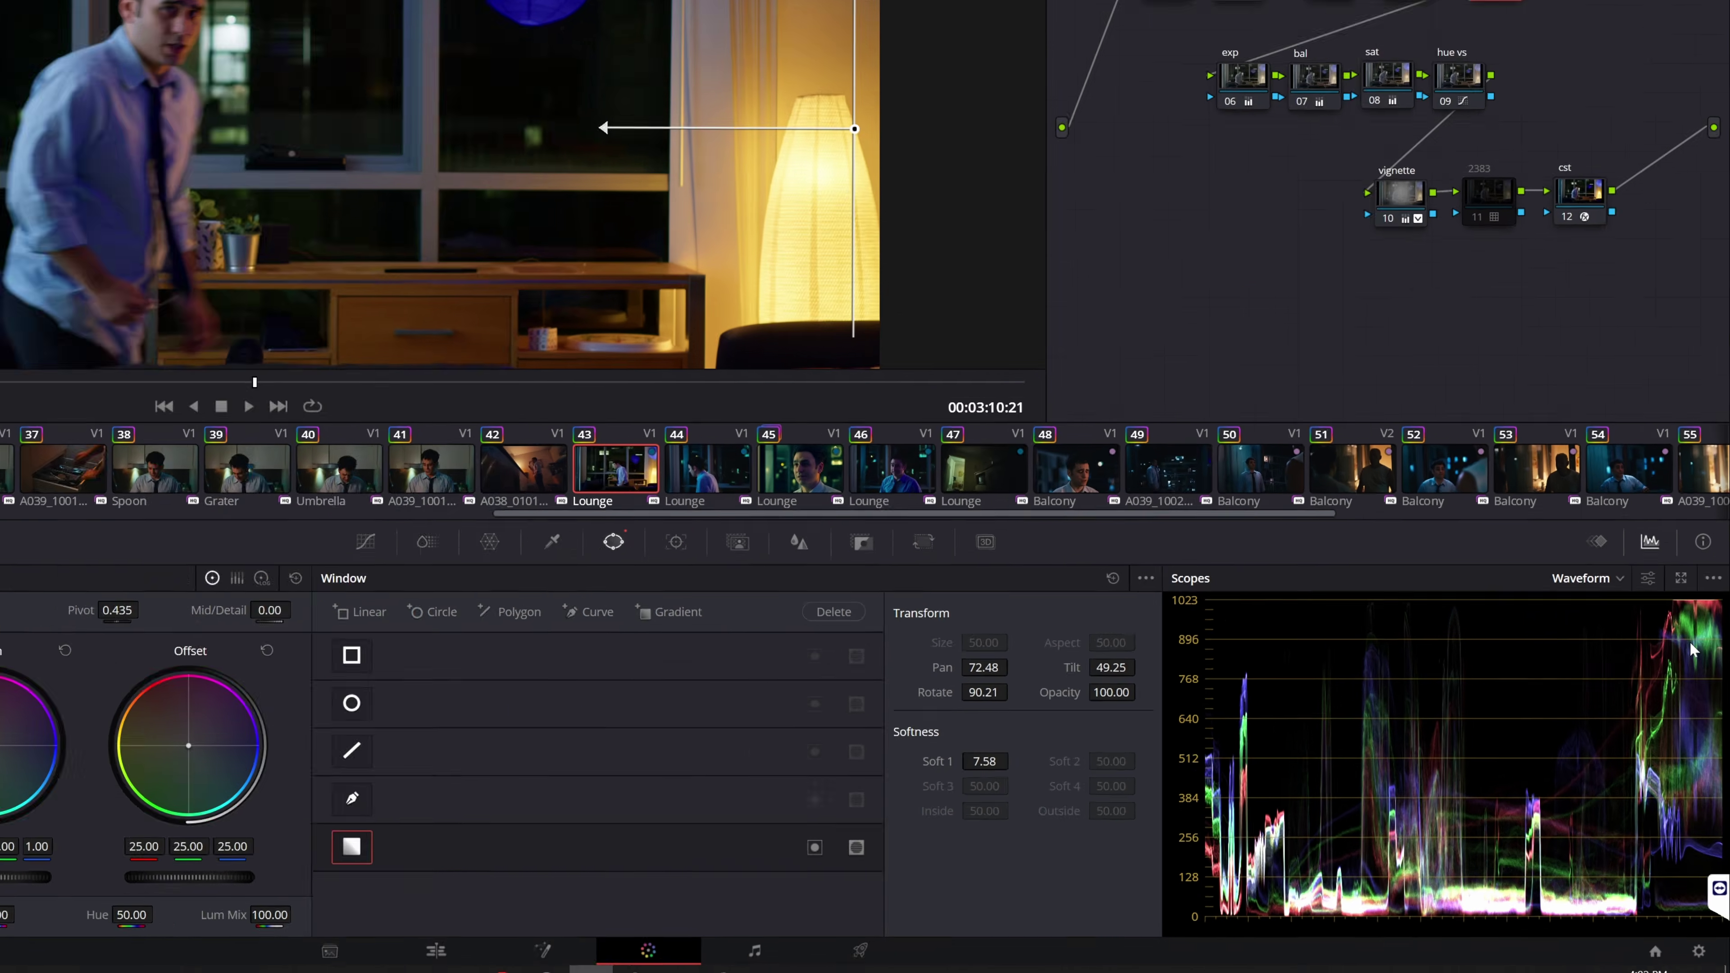
Isolate the bright lamp area on a new node after the gradient node with an HSL luminance low of 62.
left_click(1465, 0)
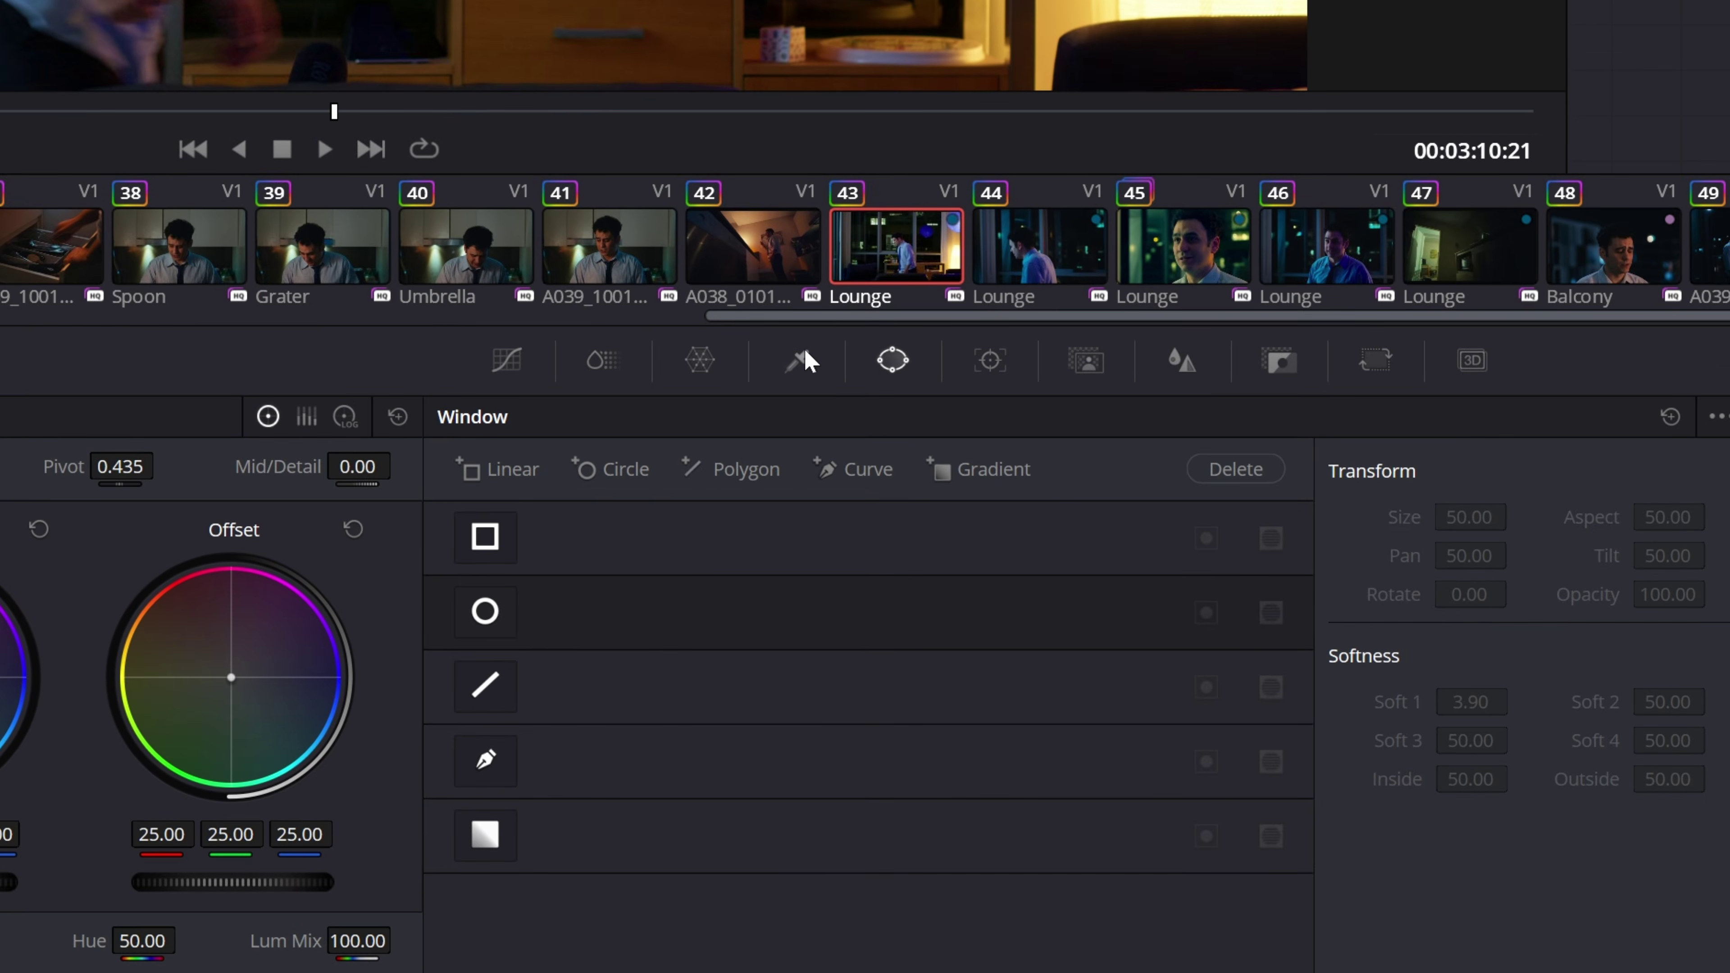
left_click(804, 360)
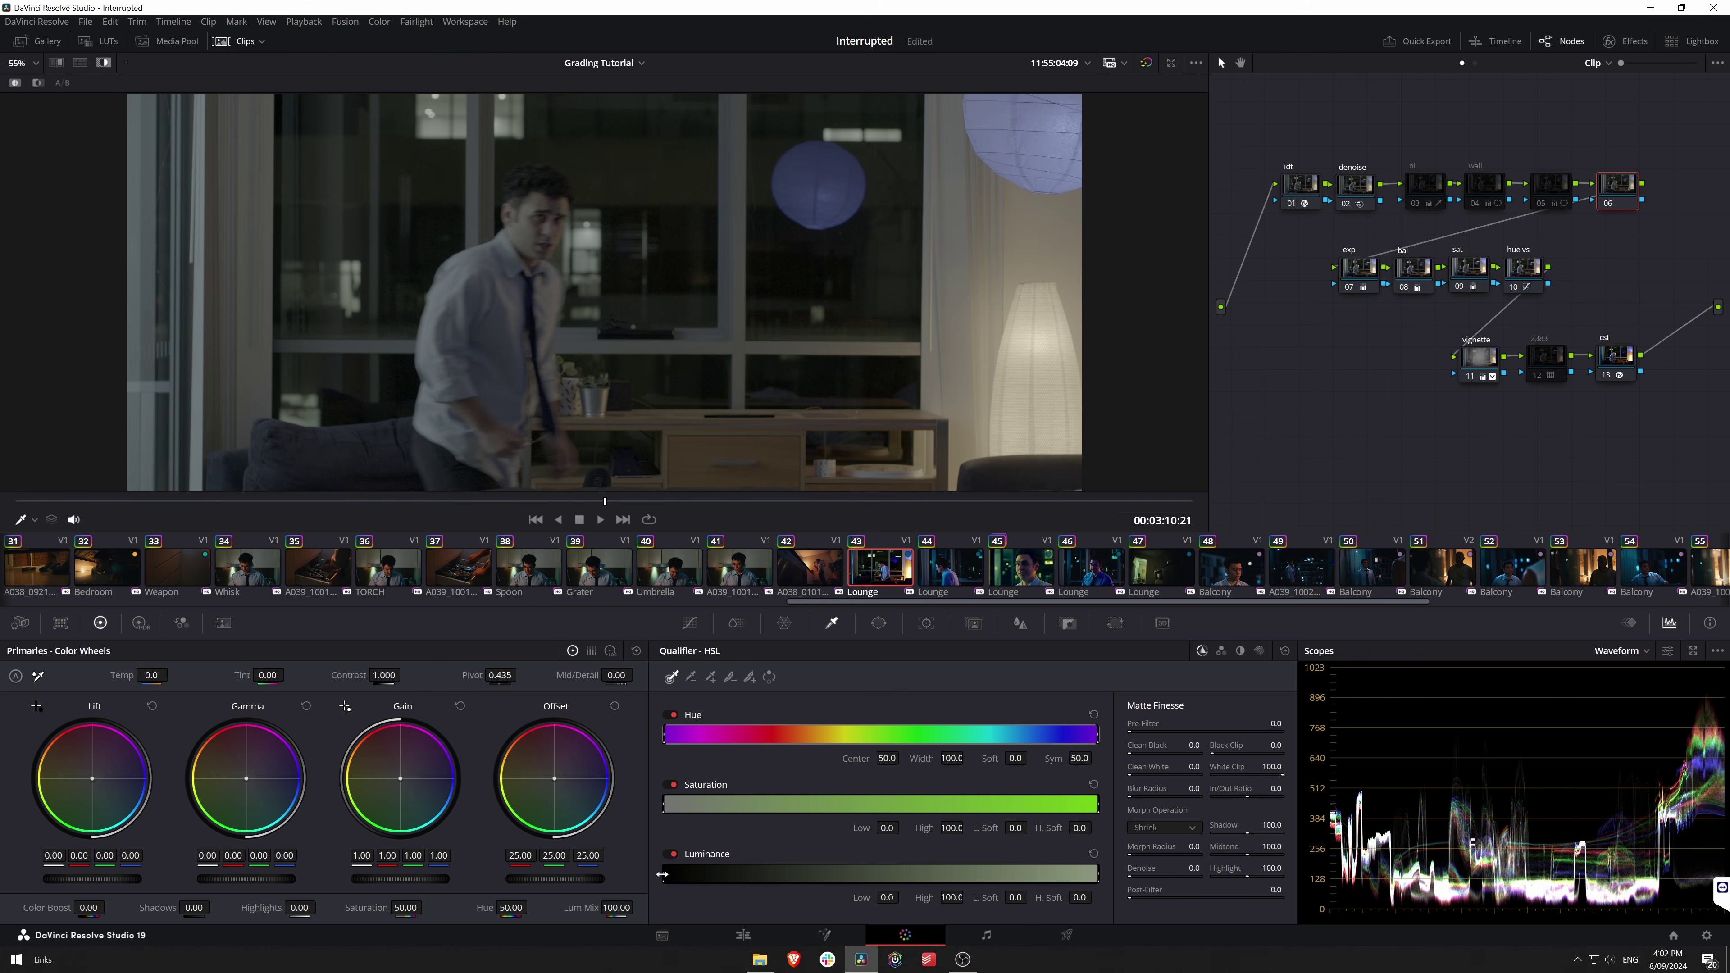
left_click_drag(693, 874, 933, 871)
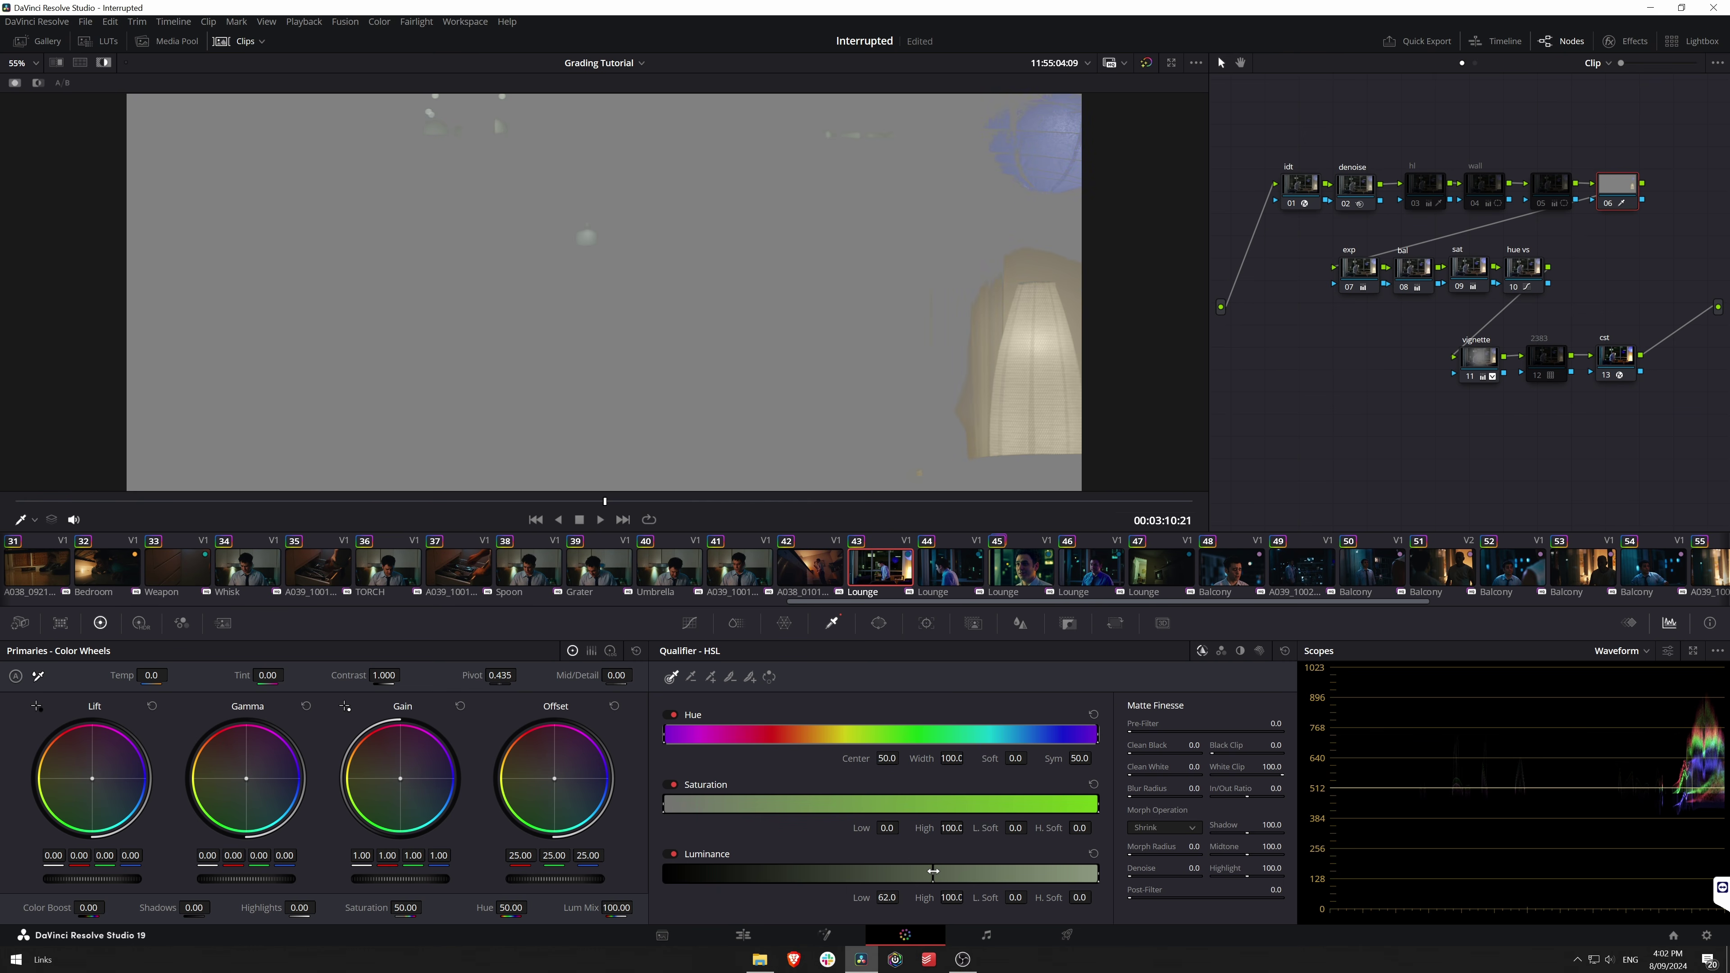
scroll(862, 356, "up", 4)
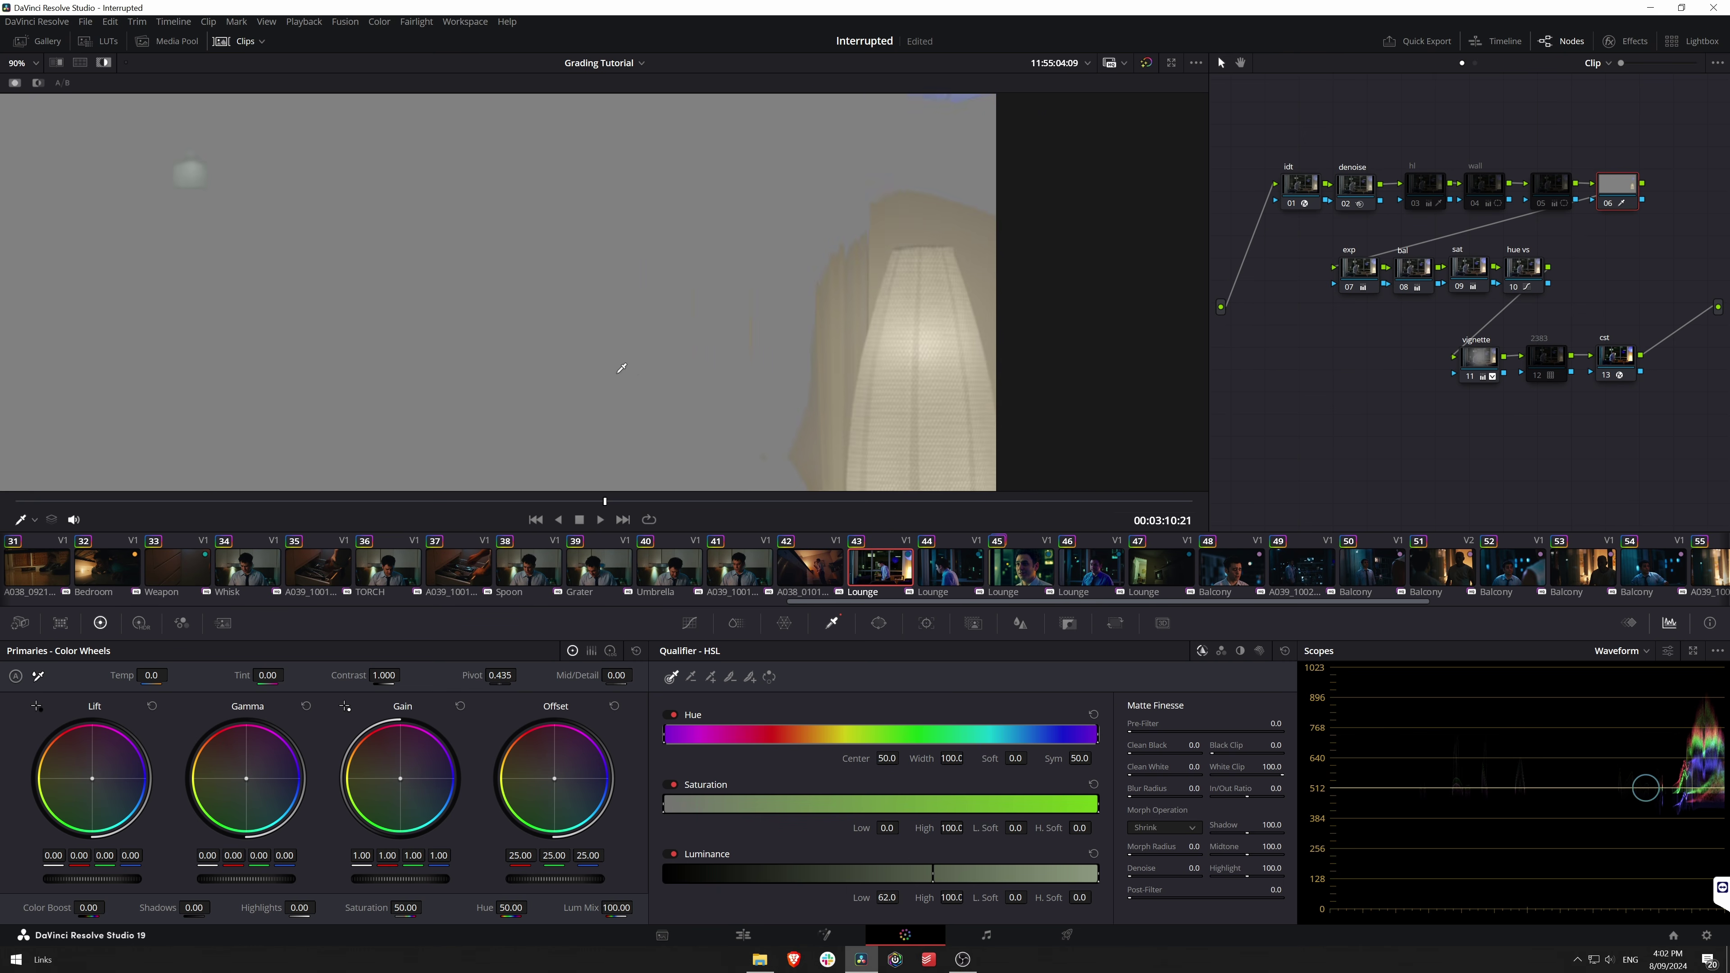
Soften the lamp key with a luminance low softness of 5.9 and low of 62.8, and turn off the highlight view.
scroll(862, 356, "down", 2)
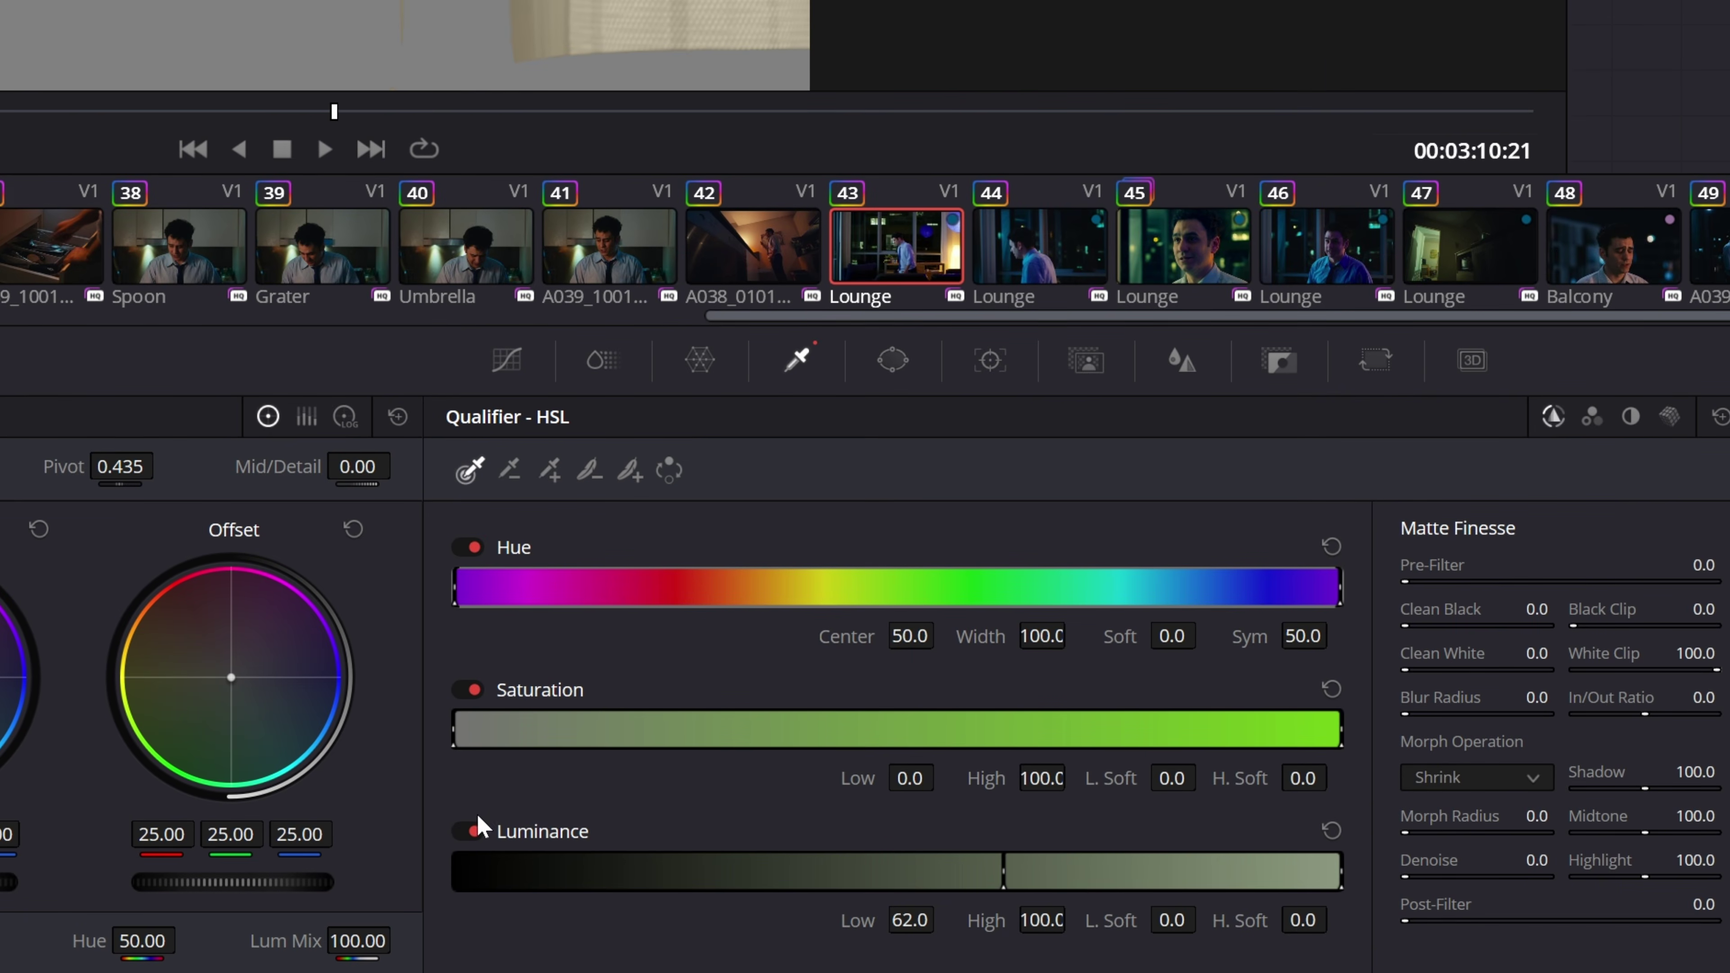
left_click_drag(1161, 920, 1201, 920)
left_click_drag(1090, 904, 1107, 903)
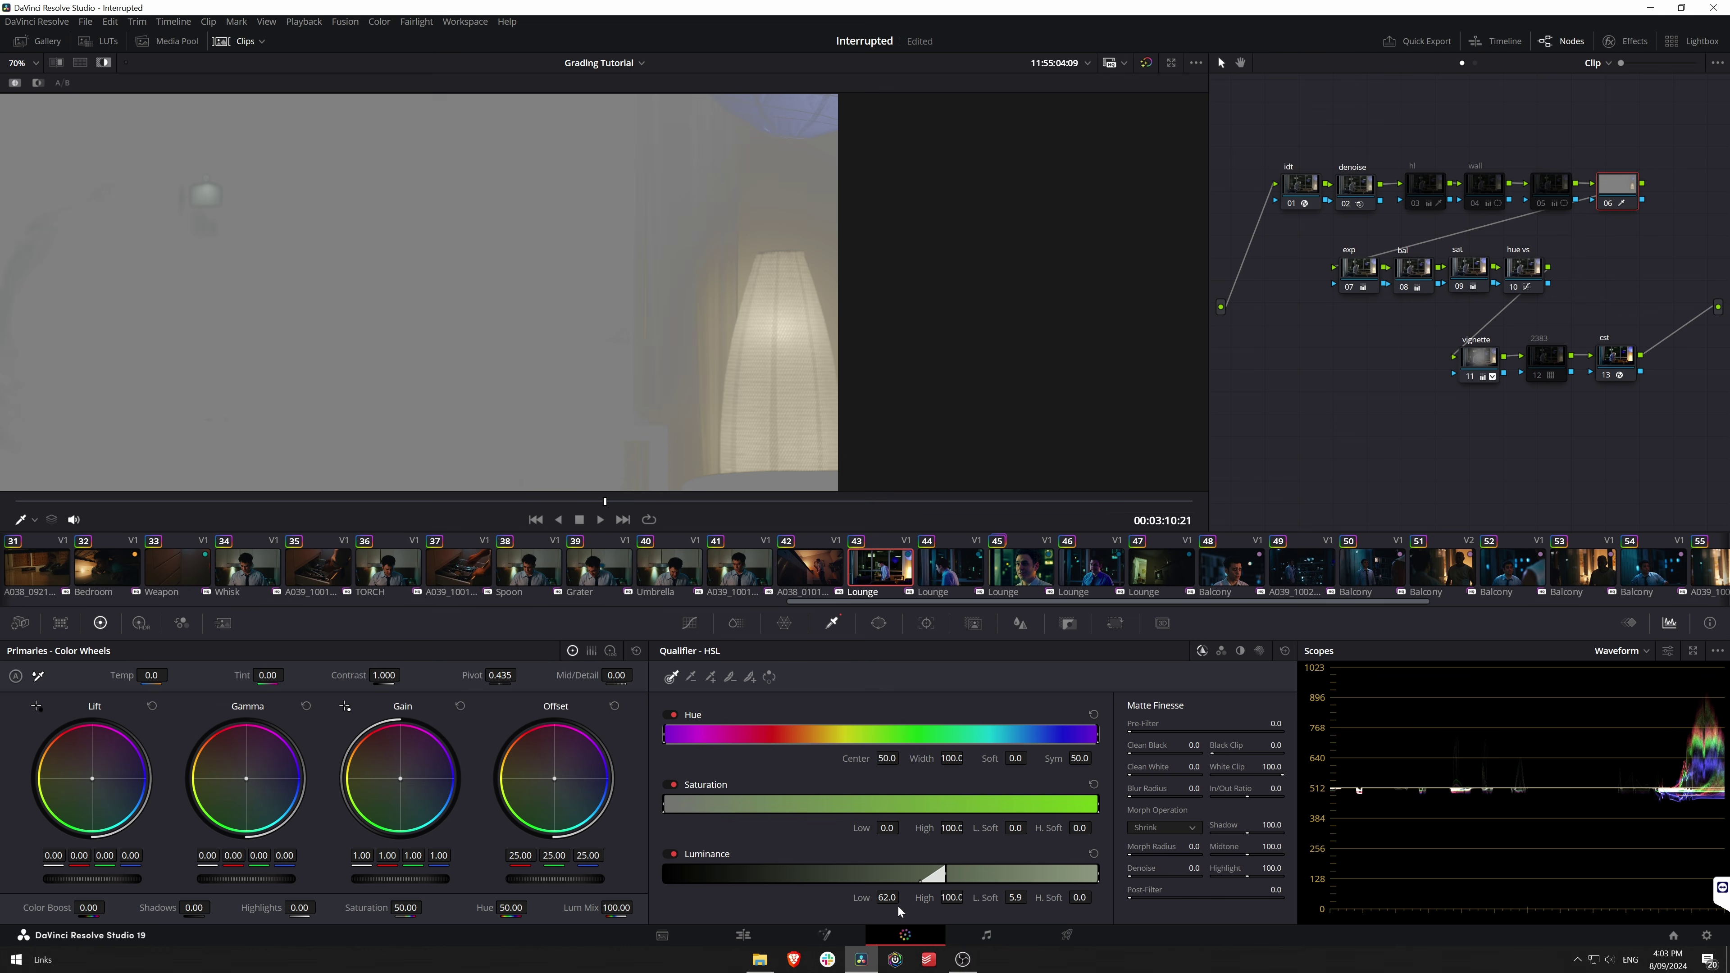
left_click_drag(887, 897, 892, 898)
scroll(785, 332, "down", 2)
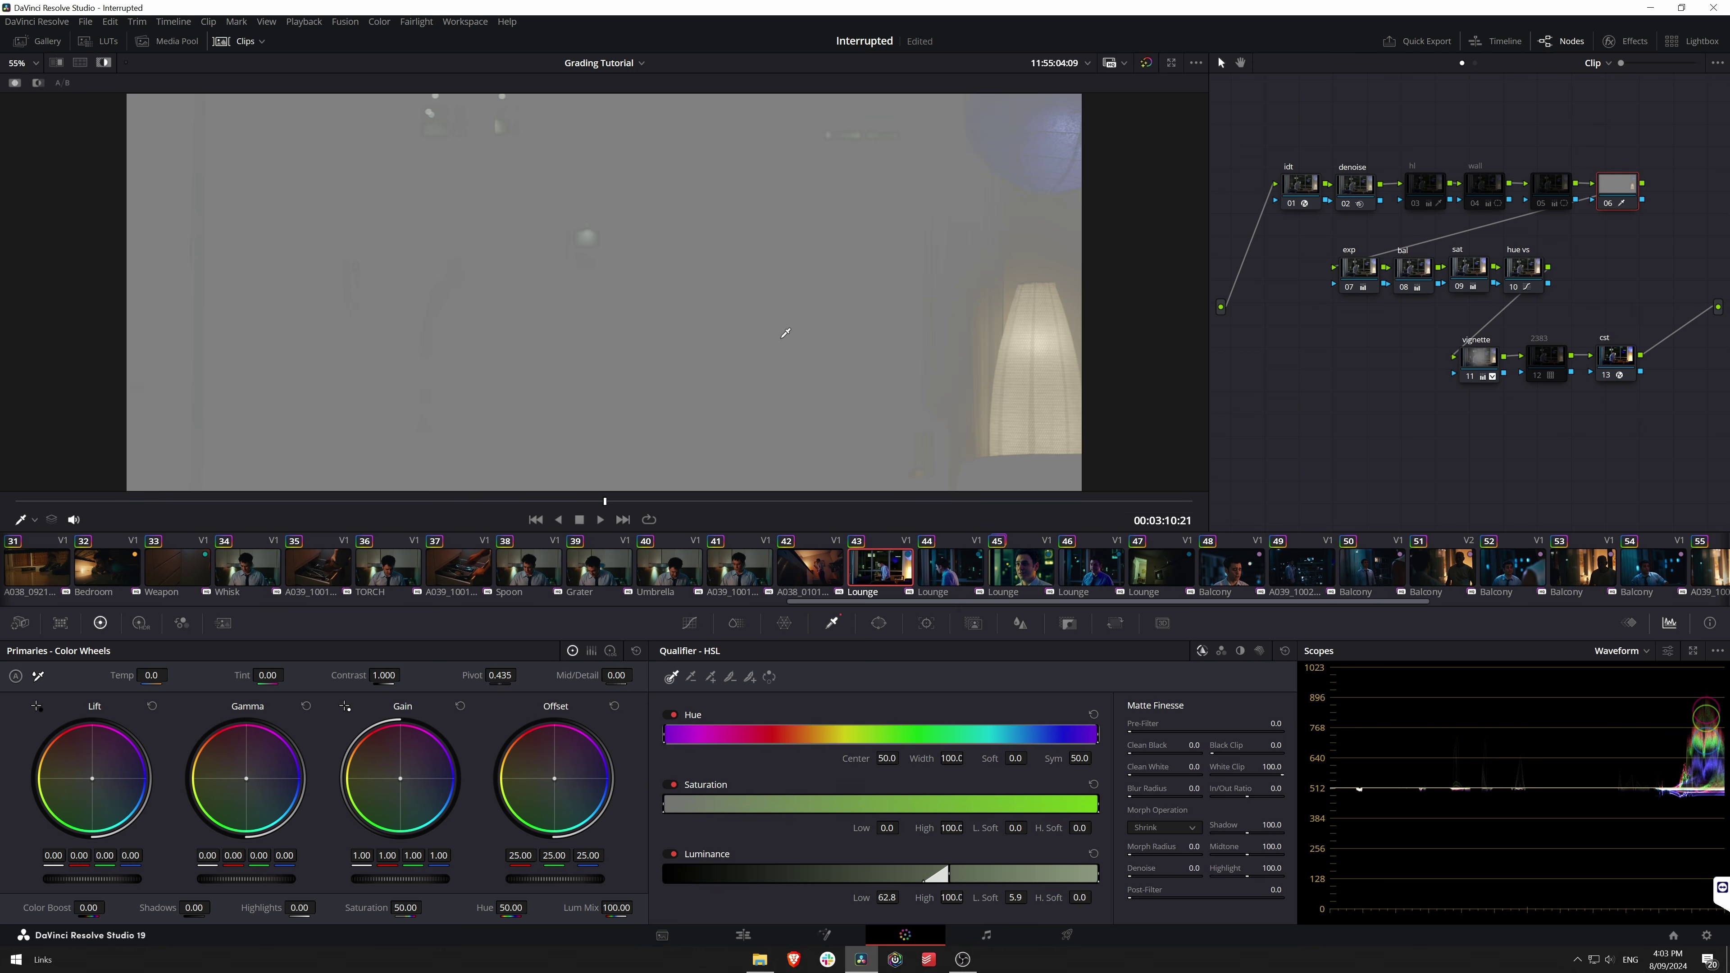
key("shift+h")
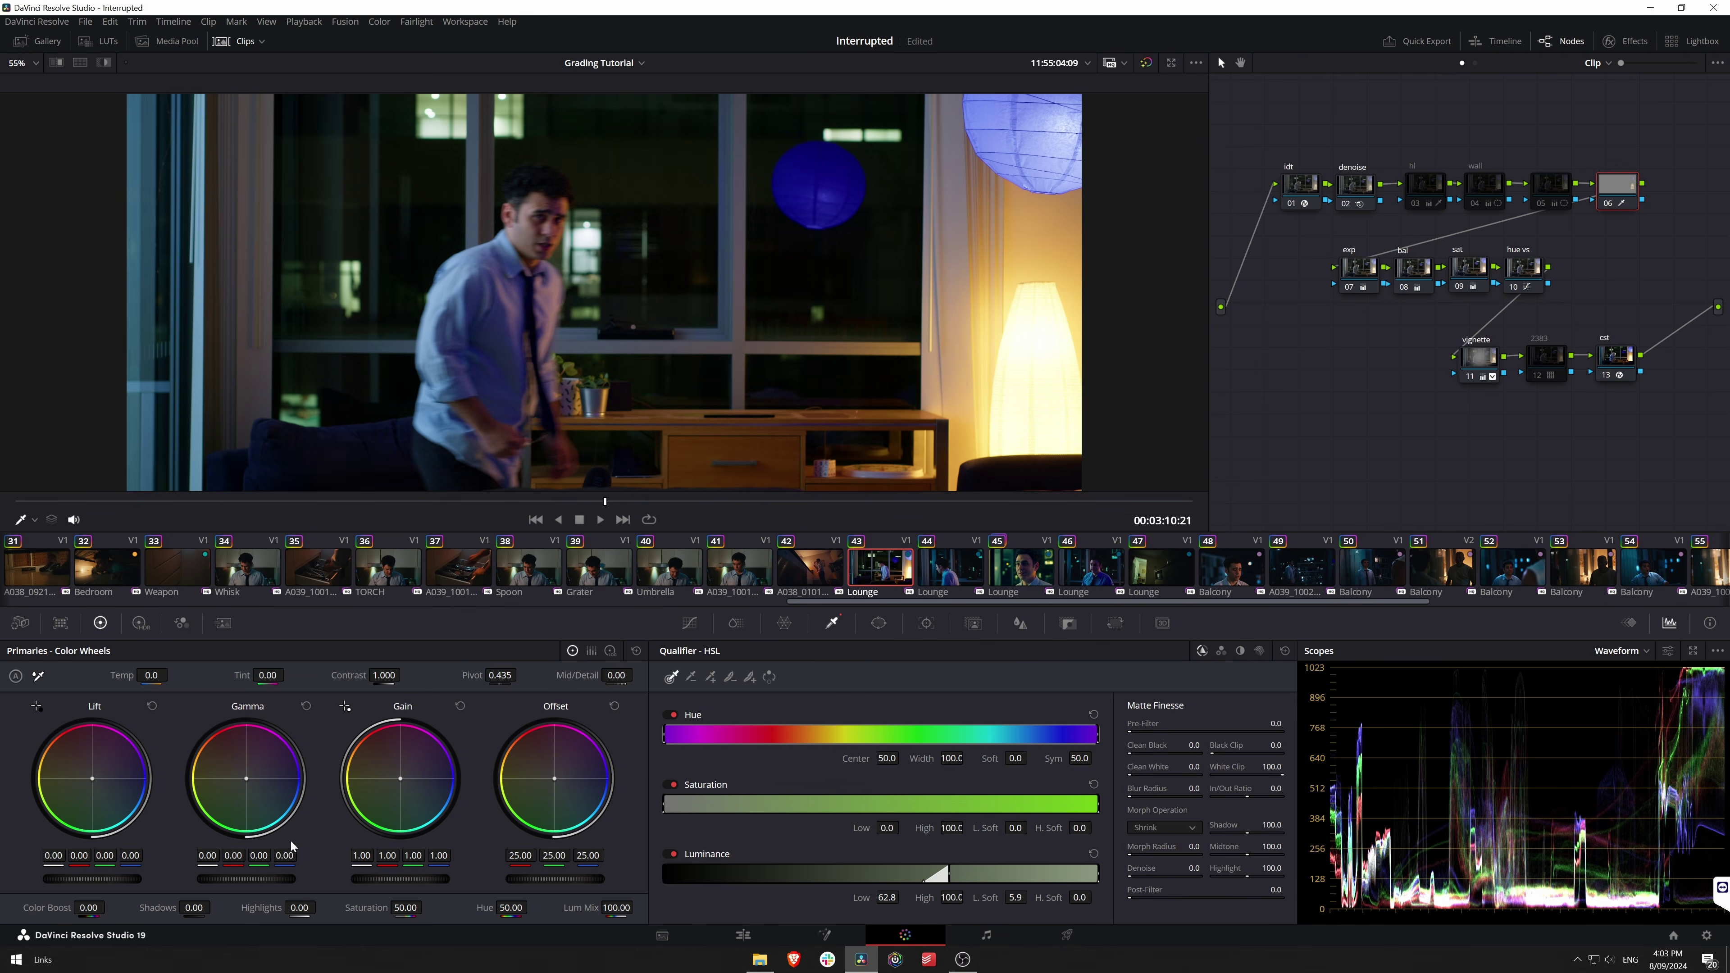
Lower Highlights to -52.50 on the lamp qualifier node, and disable the node to compare the image without it.
left_click_drag(299, 910, 320, 908)
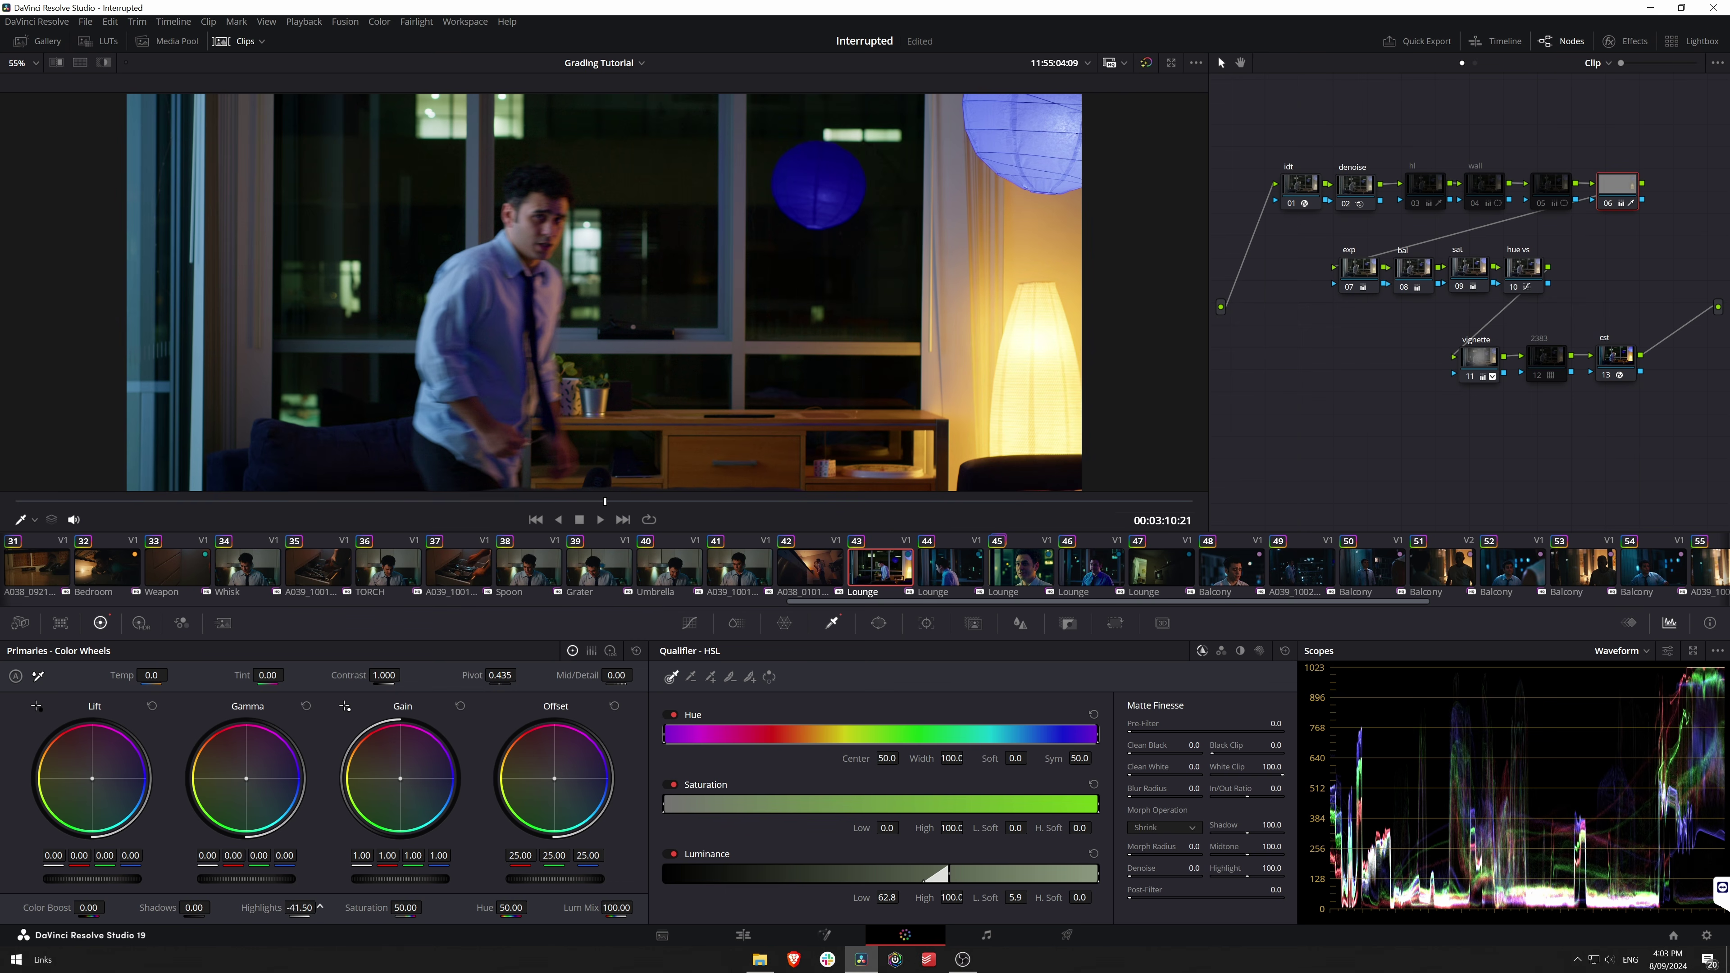
left_click_drag(319, 907, 314, 908)
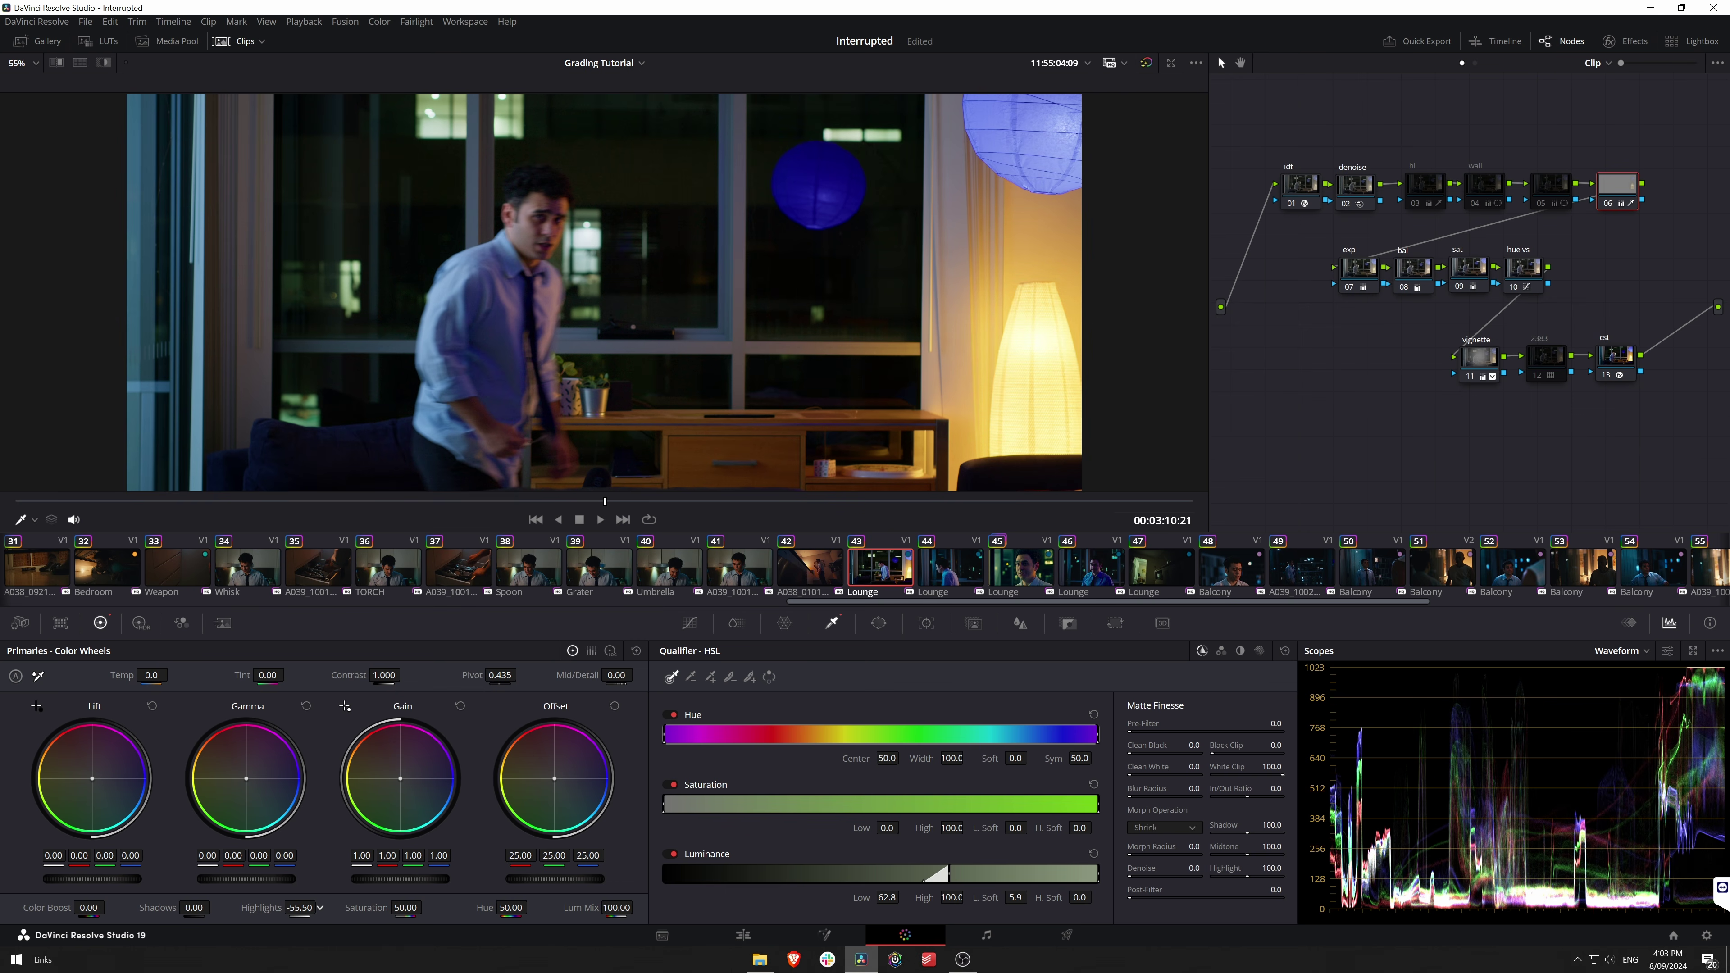
key("ctrl+z")
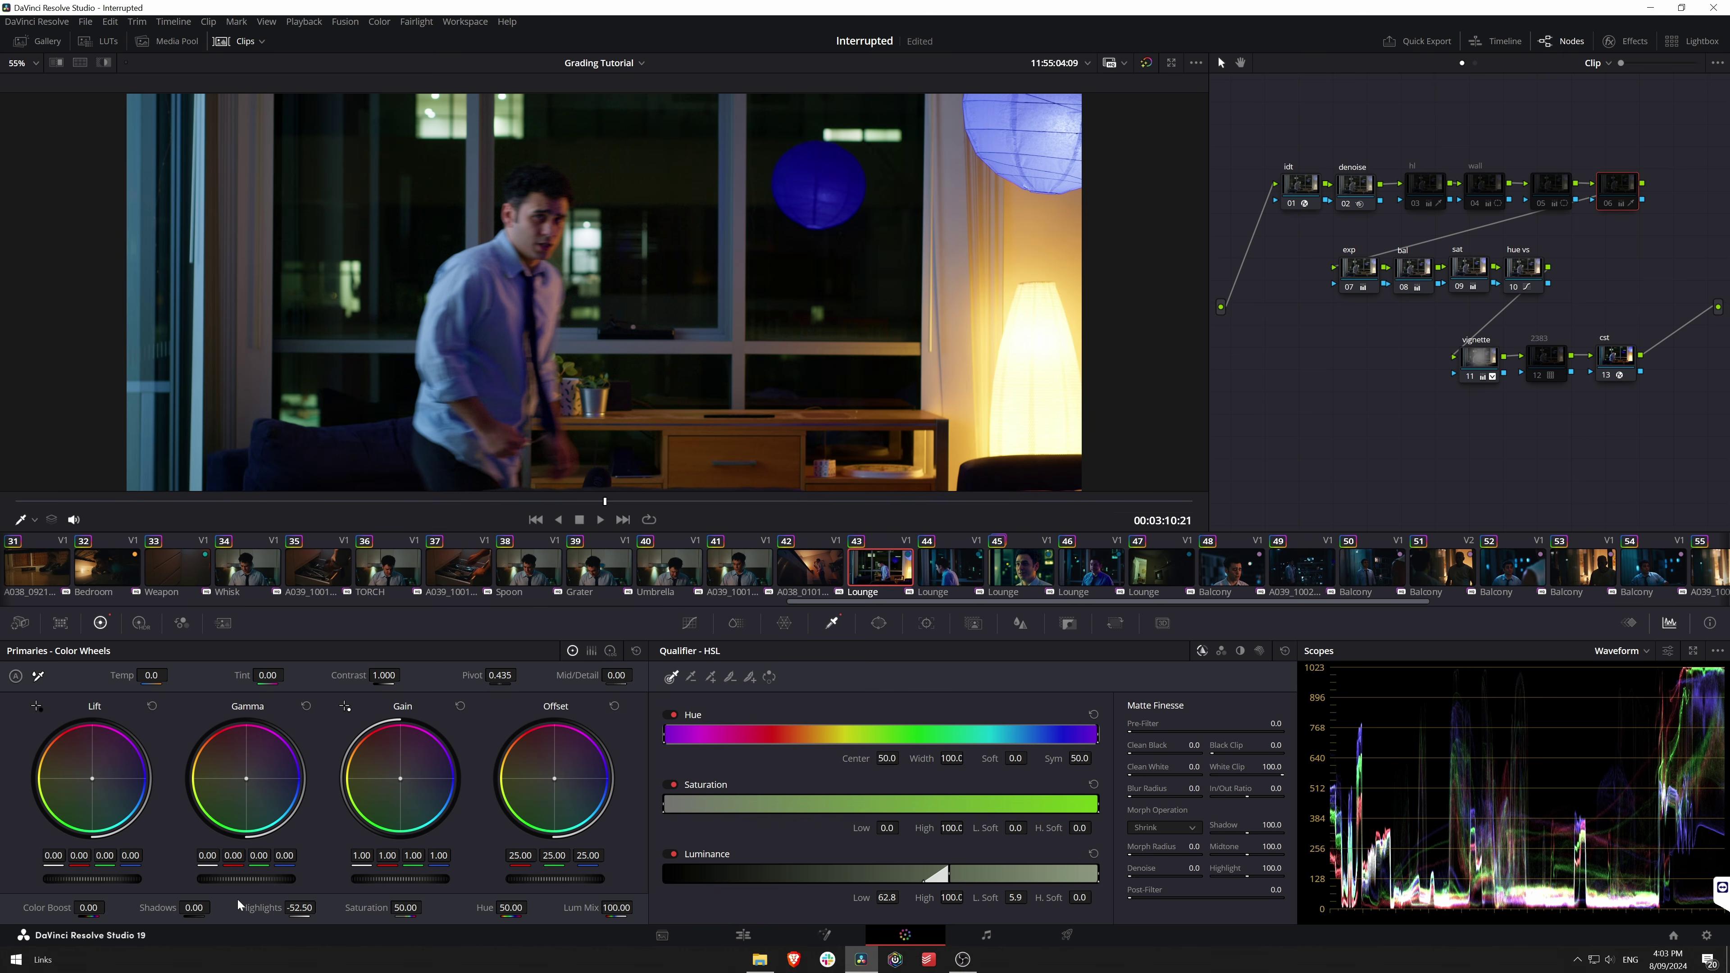